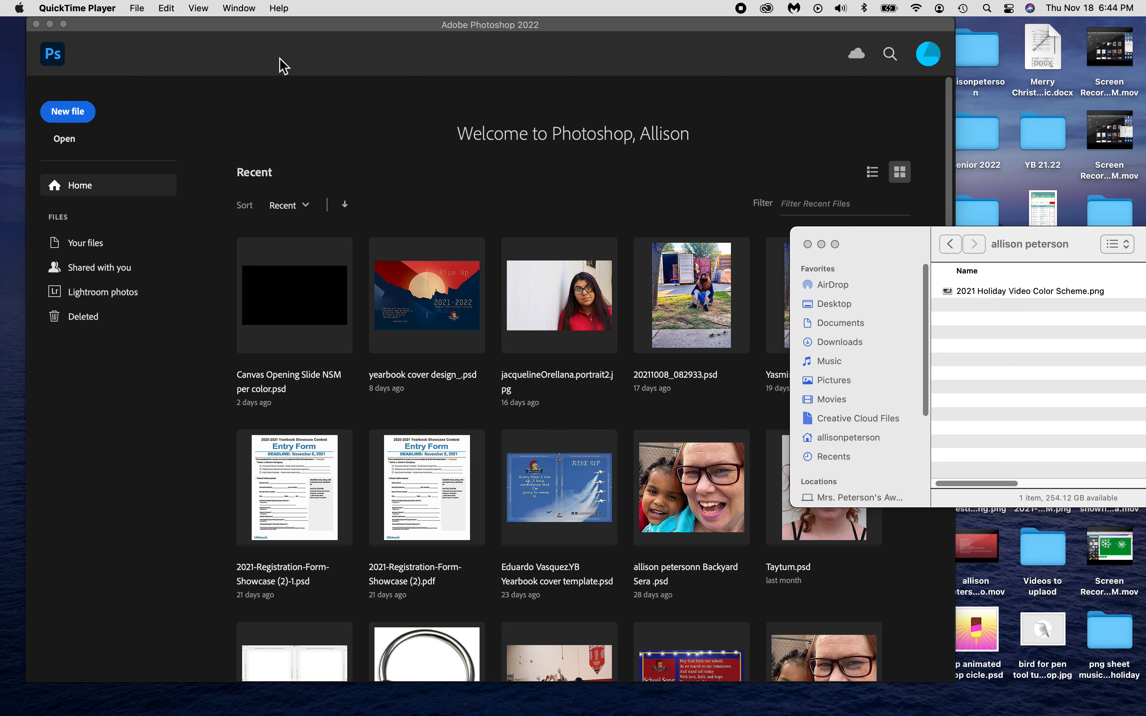
# Drag 2021 Holiday Video Color Scheme.png from Finder into Photoshop to open it.
pyautogui.click(137, 9)
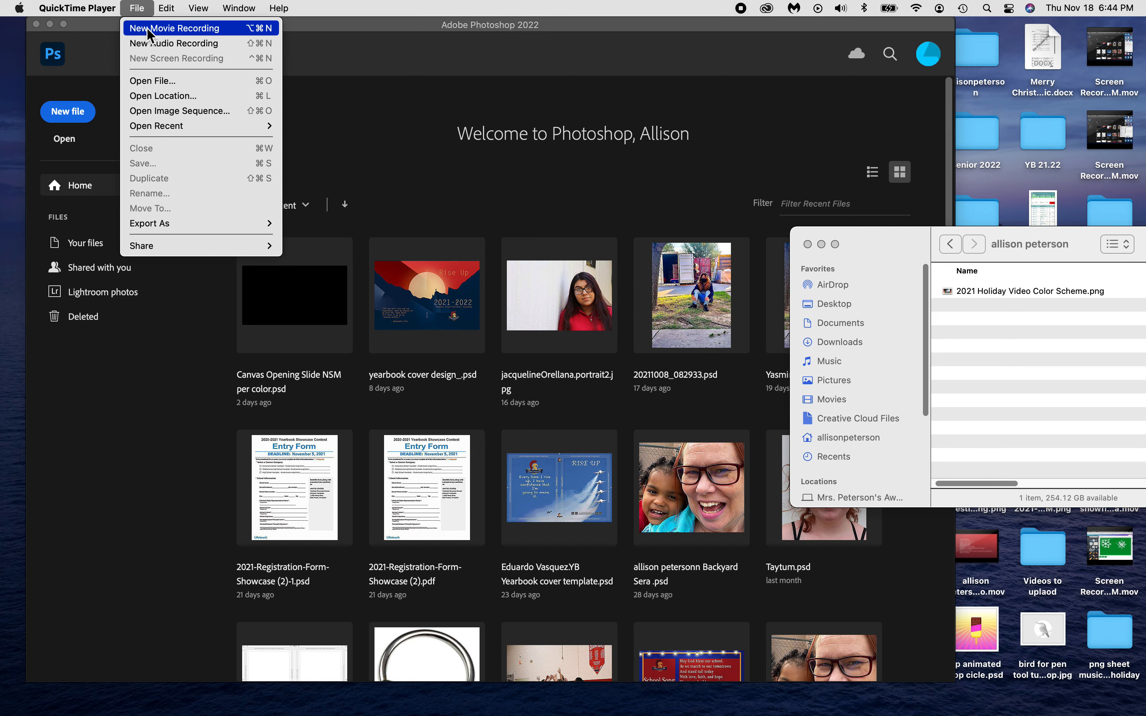
pyautogui.click(102, 49)
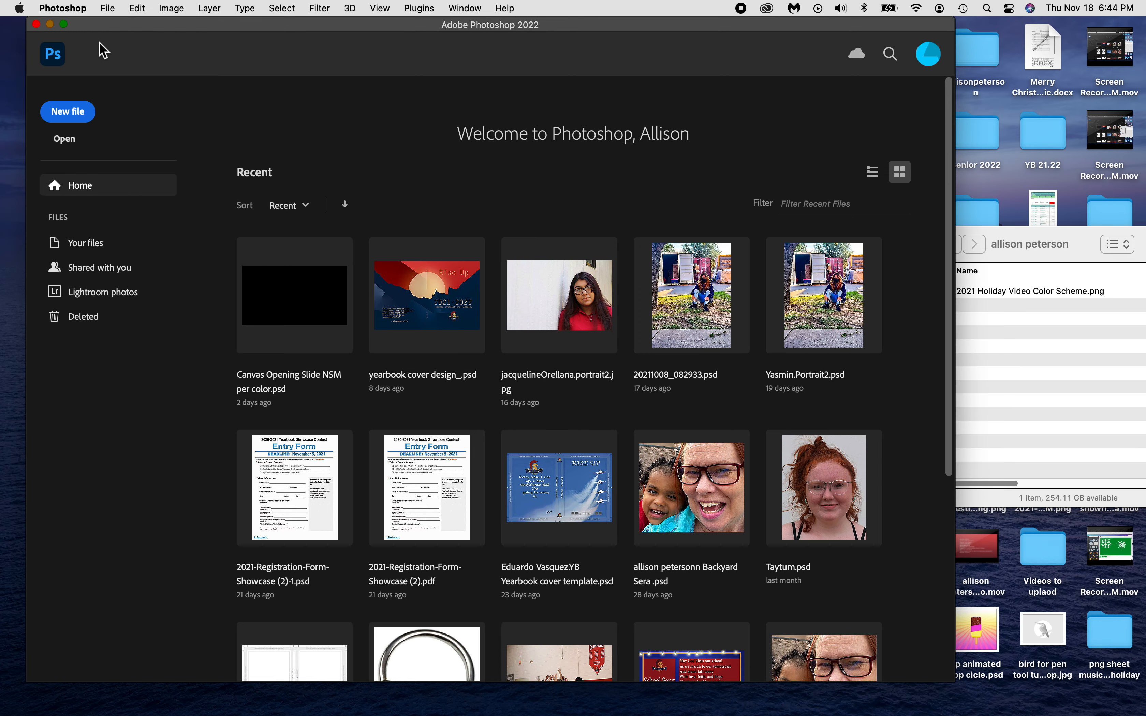
pyautogui.click(108, 9)
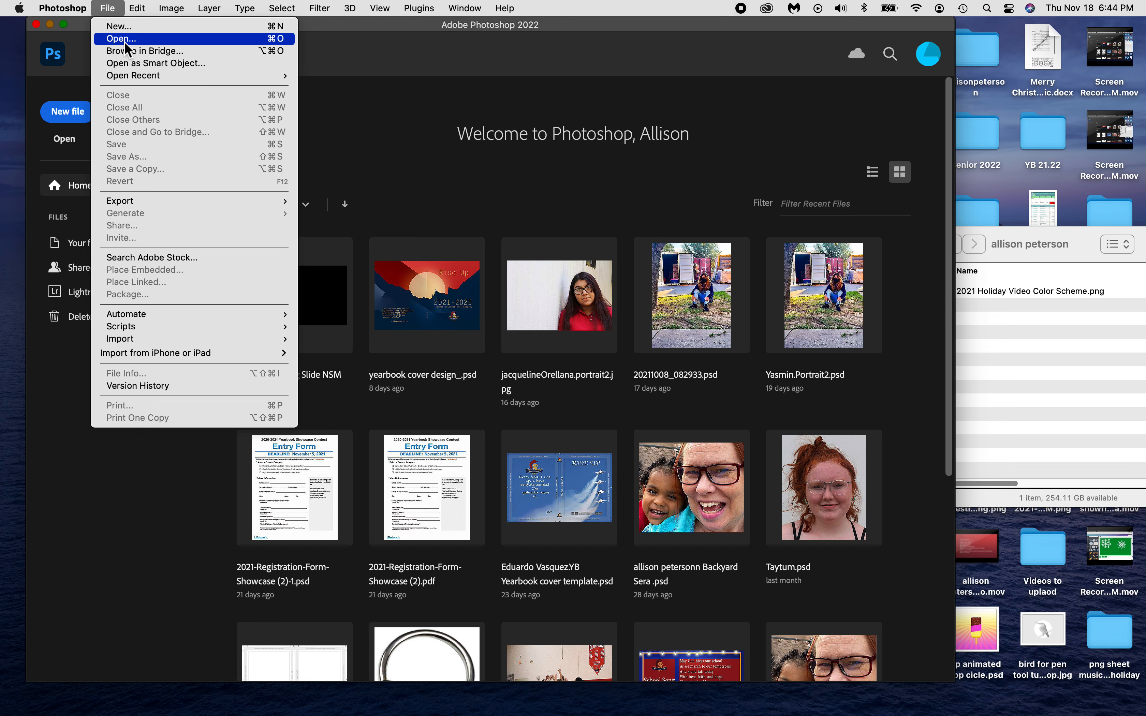
pyautogui.click(997, 351)
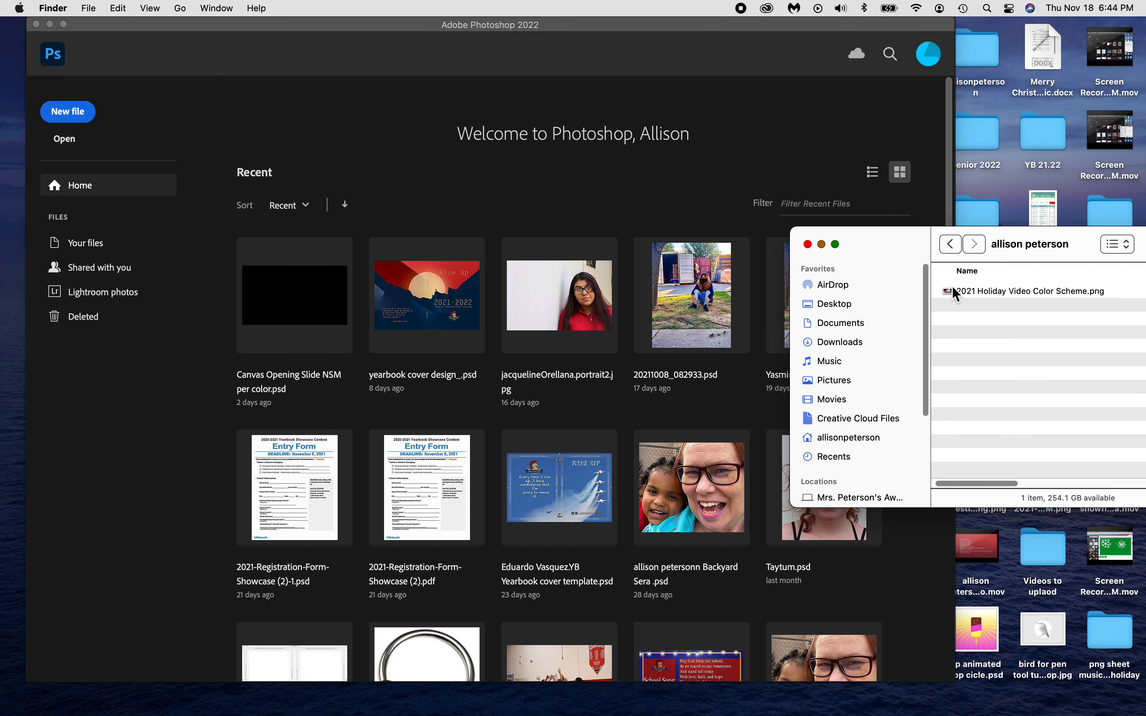
pyautogui.moveTo(1000, 294); pyautogui.dragTo(684, 671)
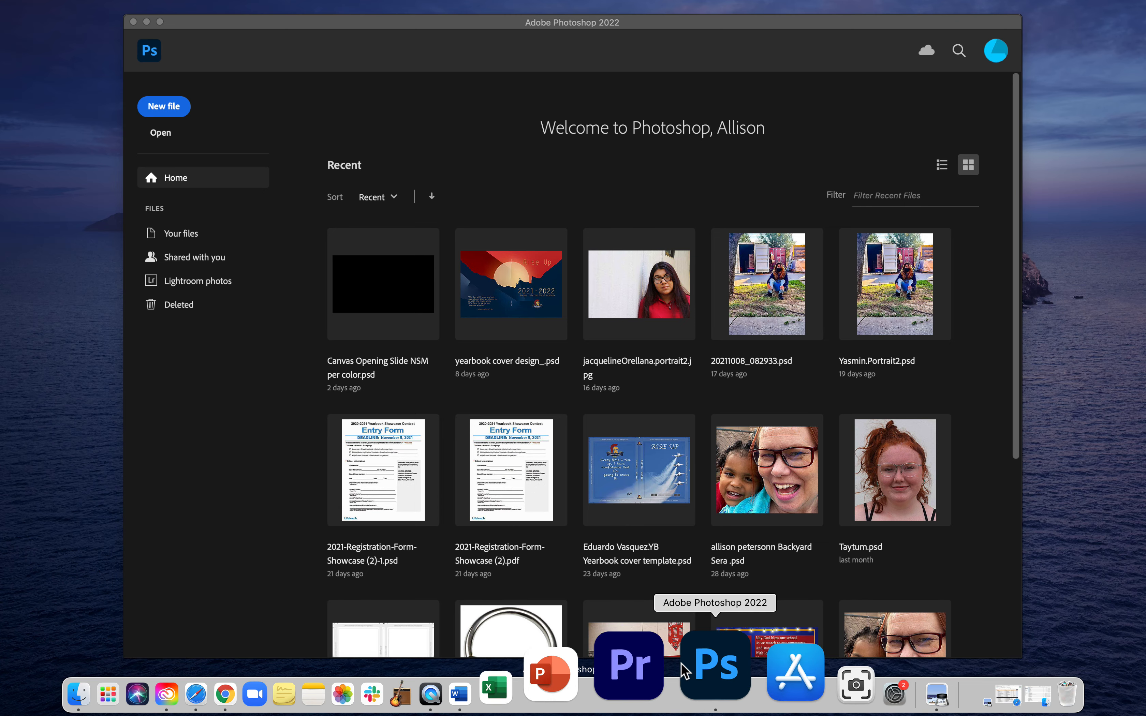
pyautogui.click(1090, 596)
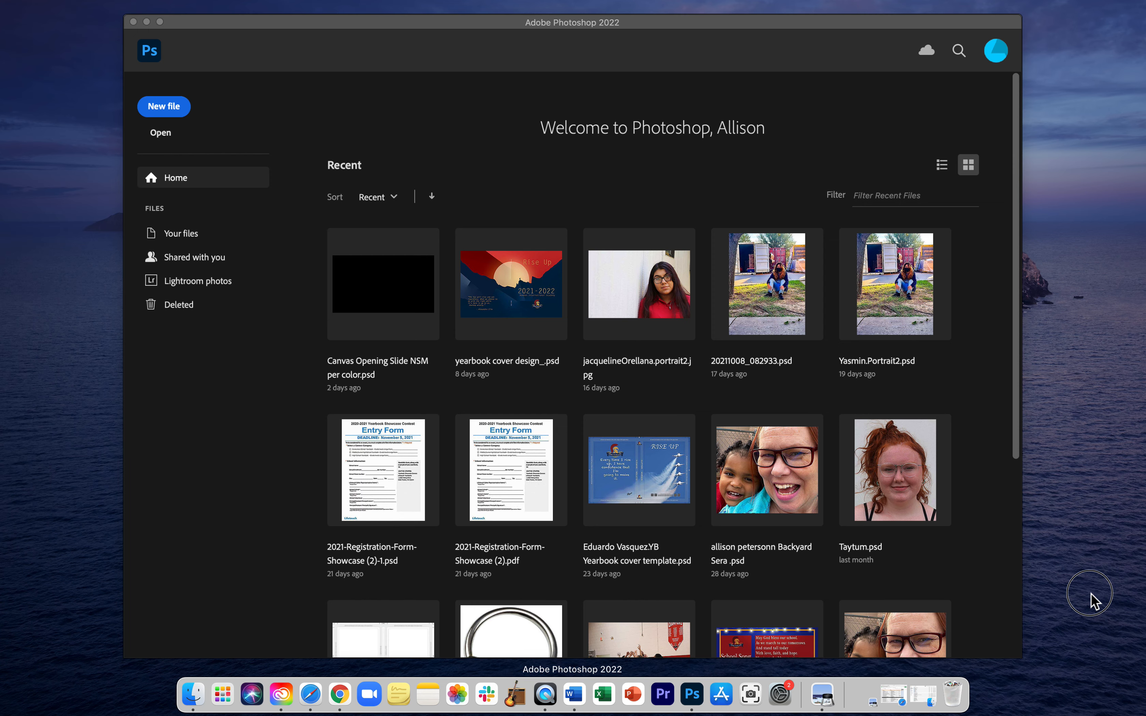
pyautogui.moveTo(998, 292); pyautogui.dragTo(695, 672)
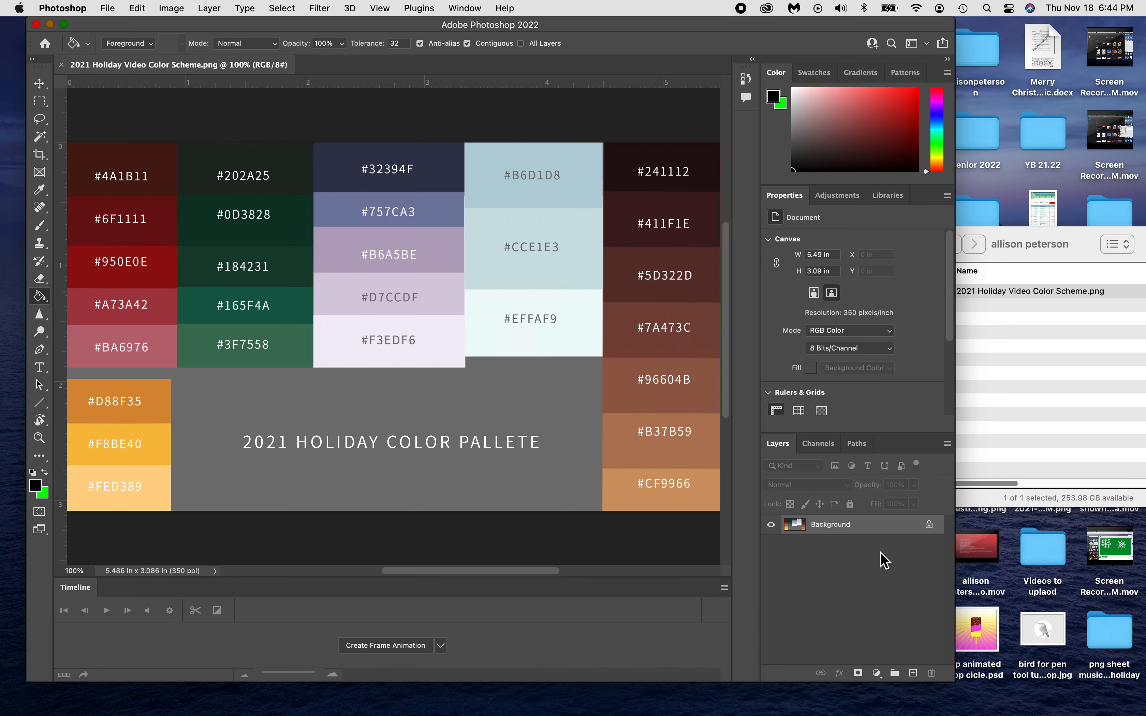
# Maximise the Photoshop window and switch to the Move tool.
pyautogui.click(64, 25)
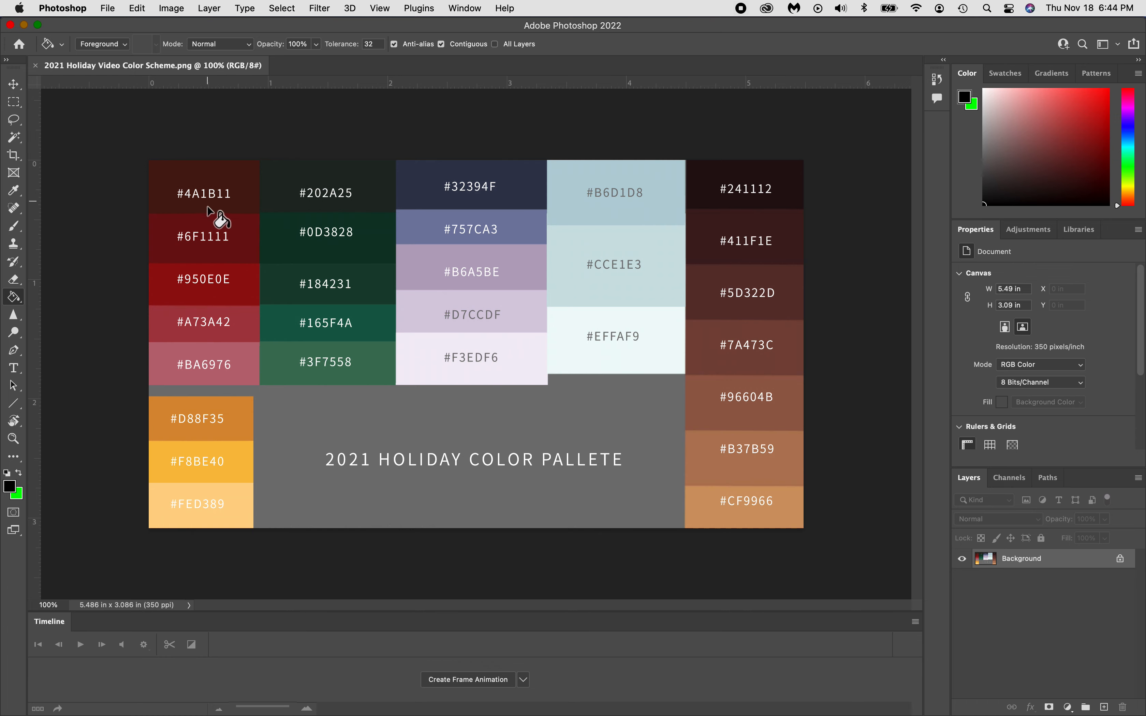
pyautogui.click(13, 84)
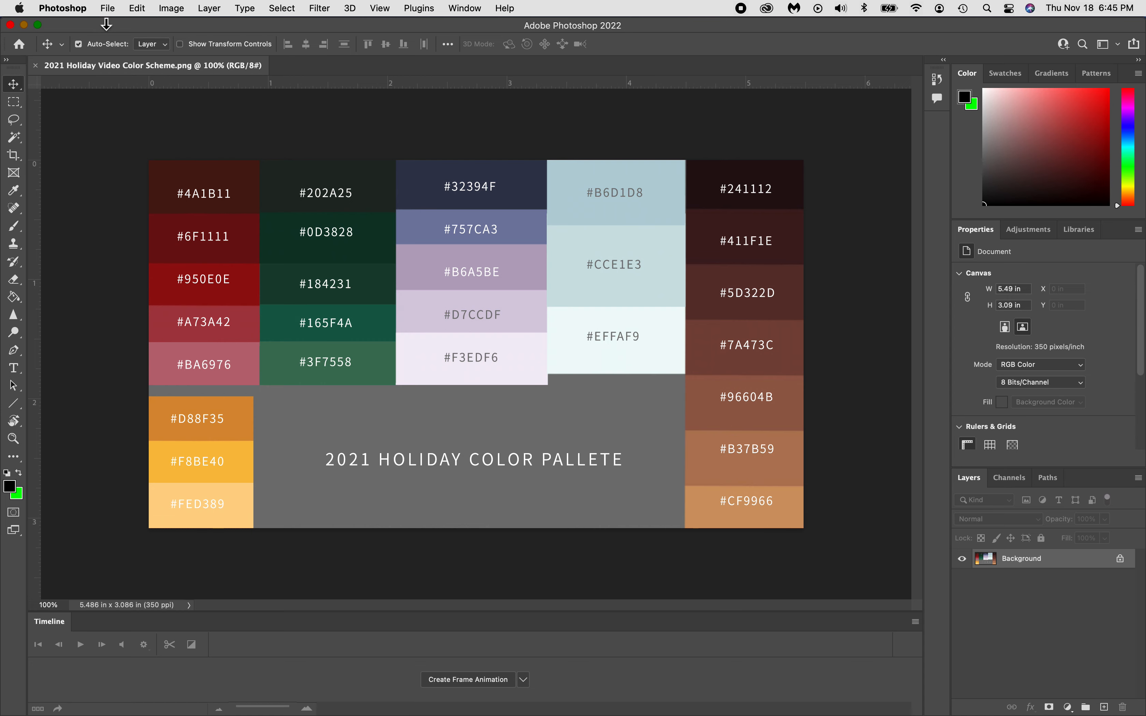
pyautogui.click(108, 8)
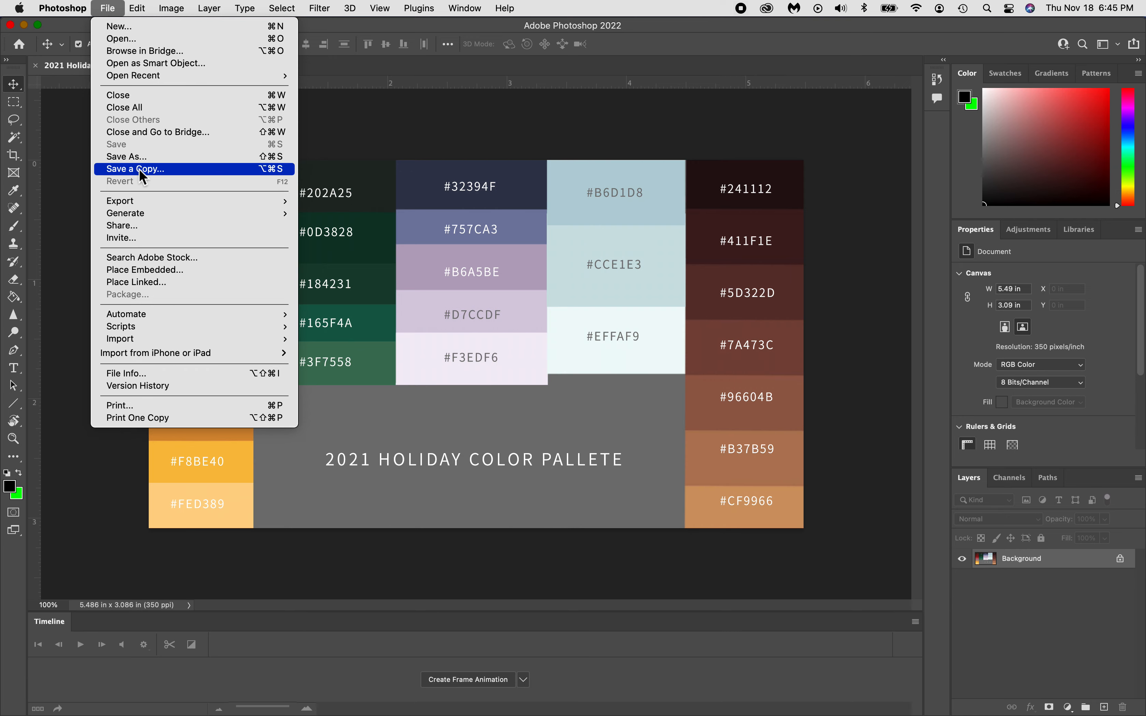
# Save the palette to the computer as a new PNG whose name ends in 'snowman', default PNG options.
pyautogui.click(135, 158)
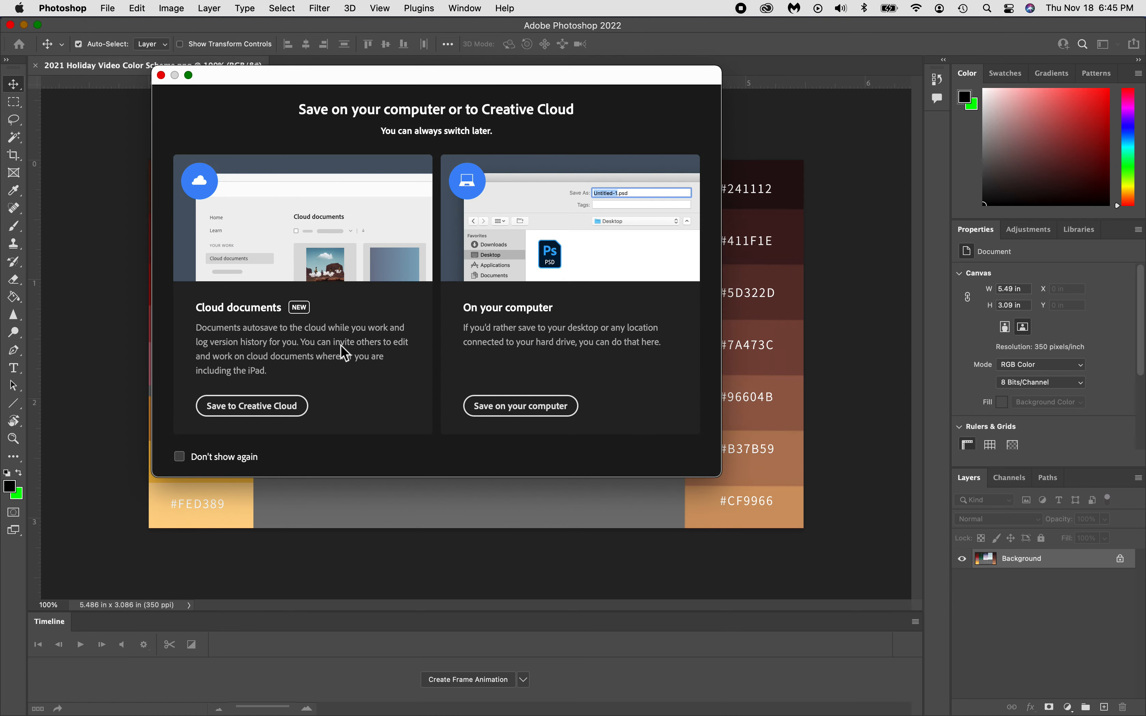
pyautogui.click(507, 410)
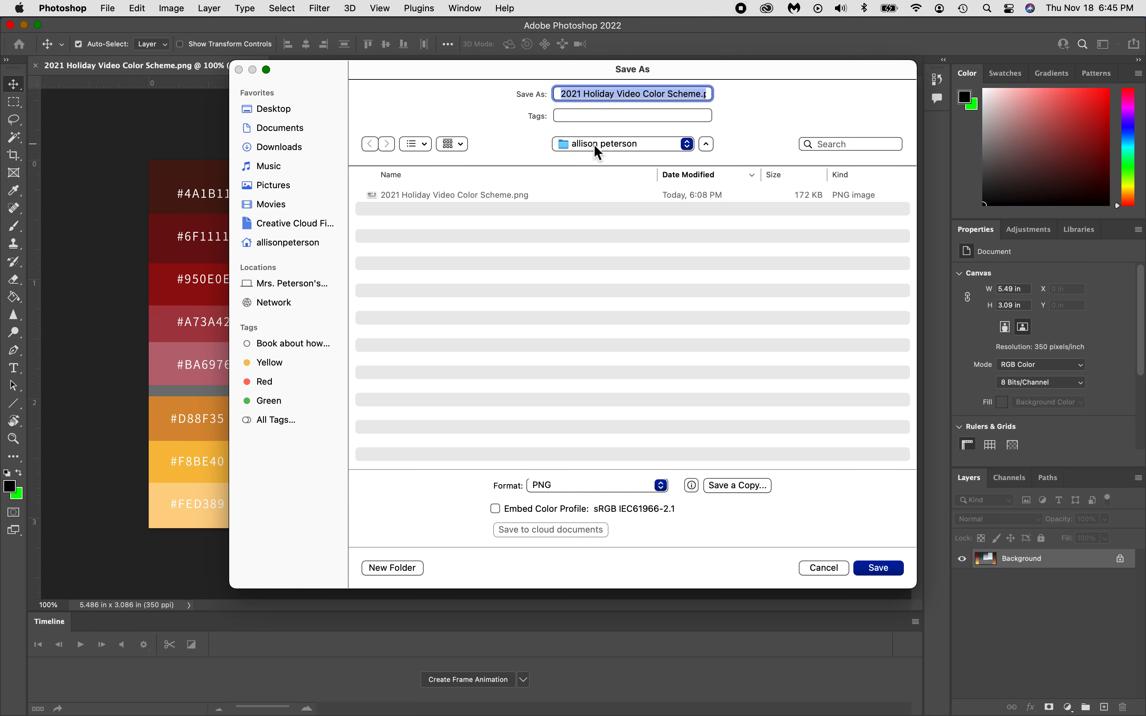
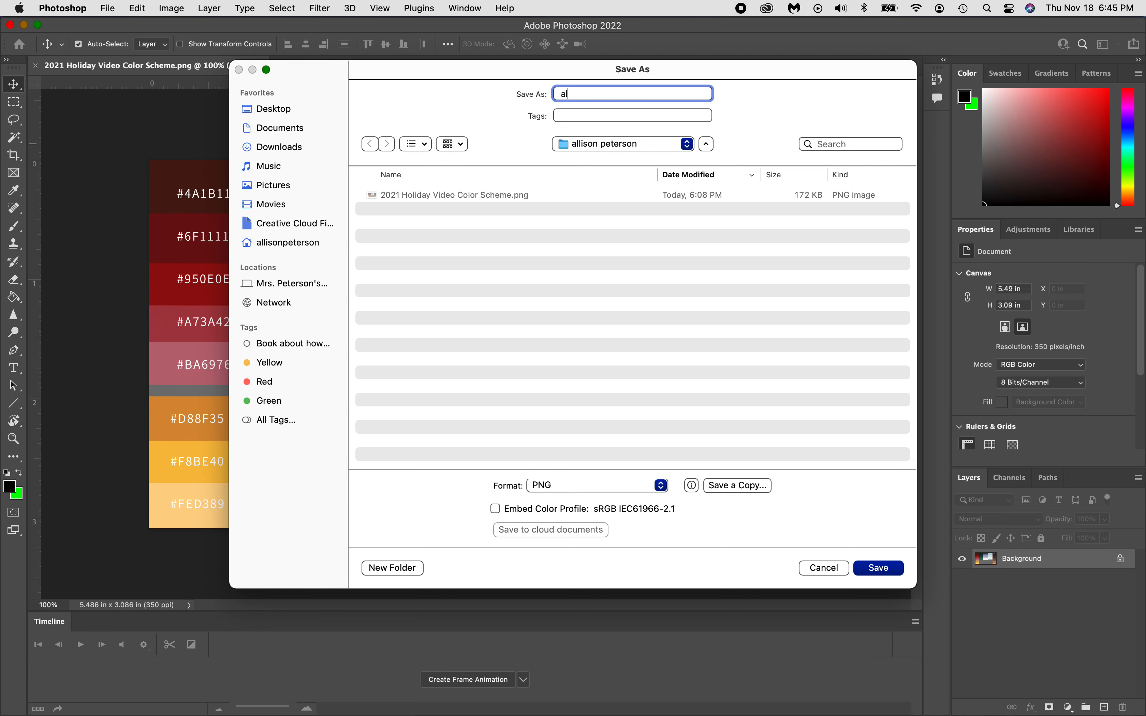
pyautogui.write('wman')
pyautogui.click(884, 567)
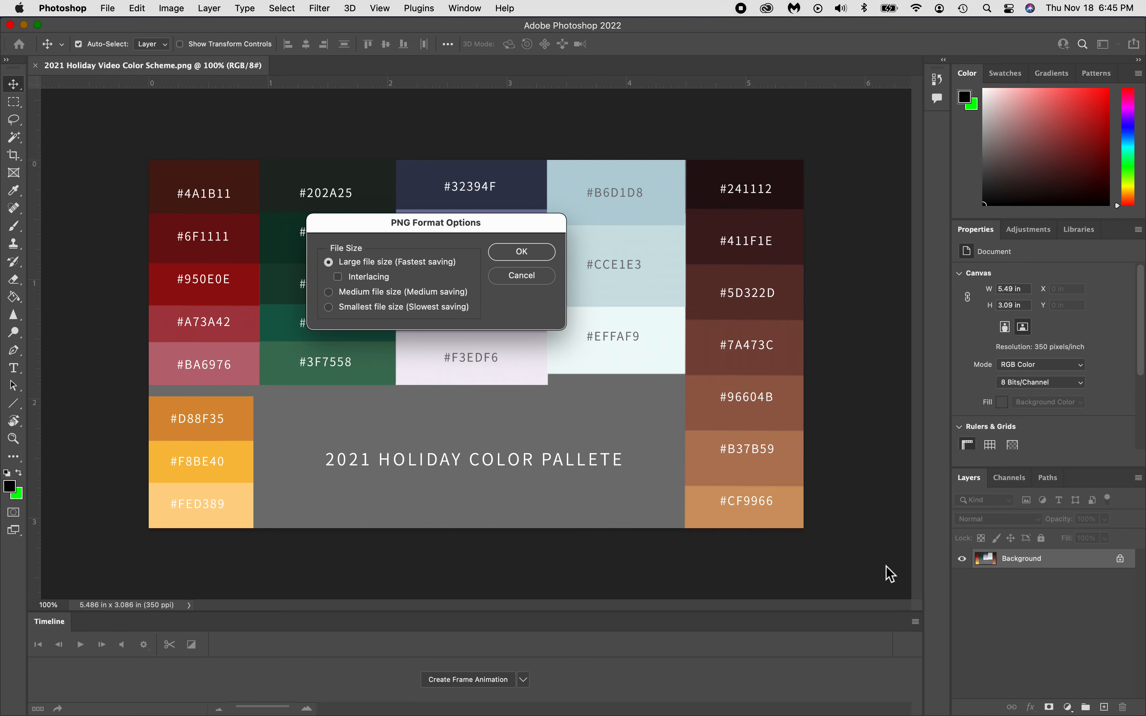
pyautogui.click(521, 251)
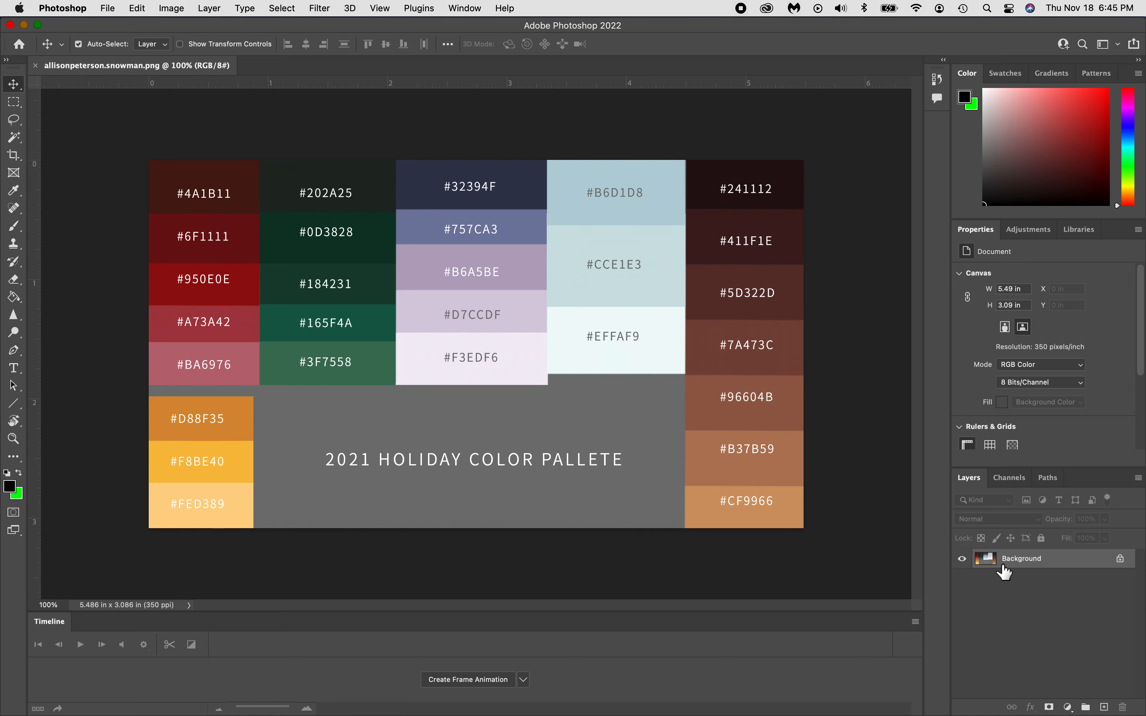
# Duplicate the Background into Layer 1 and add new empty layers above it.
pyautogui.press('super+j')
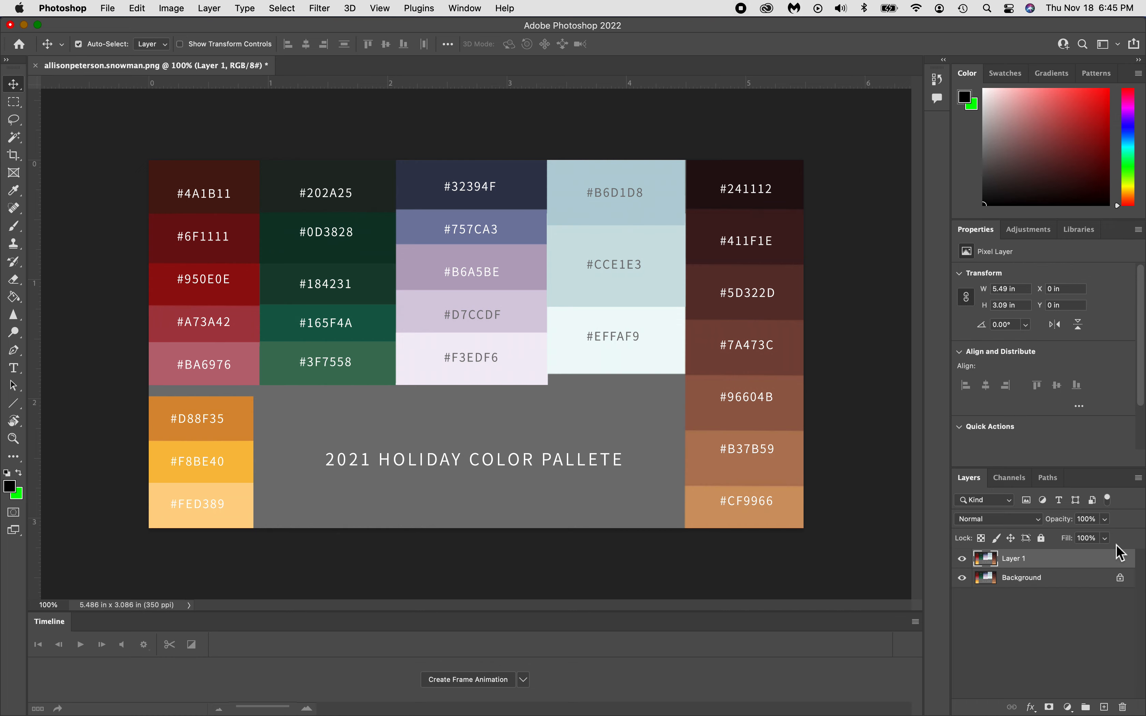
pyautogui.click(1139, 479)
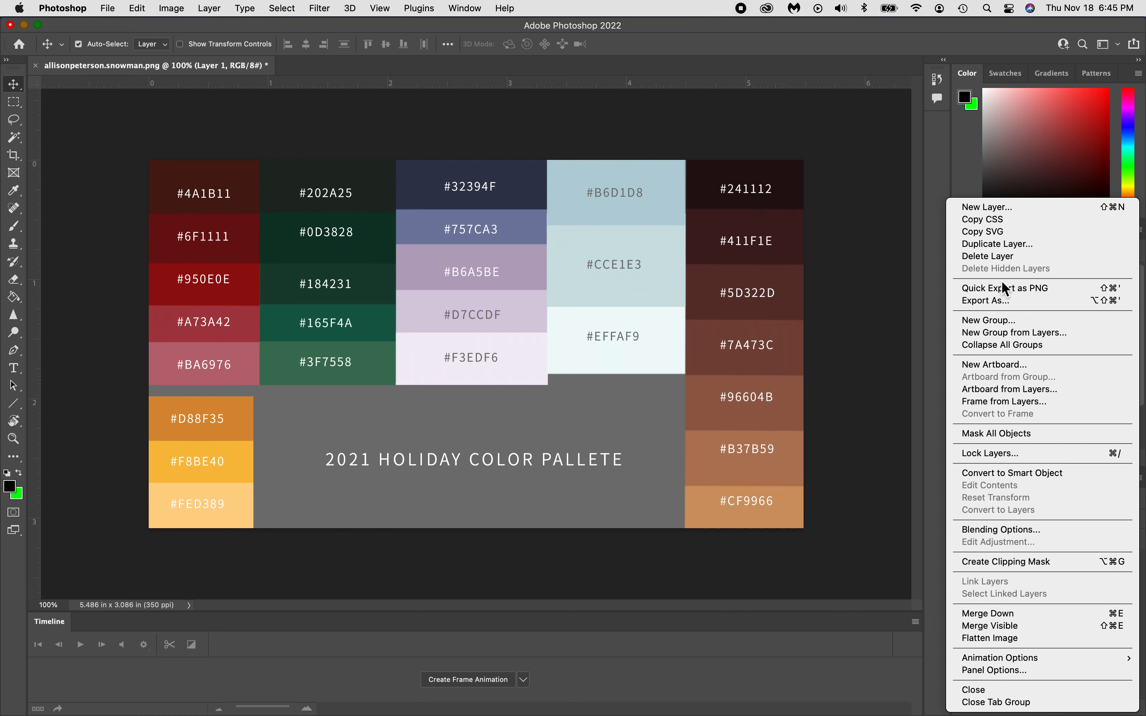
pyautogui.click(917, 374)
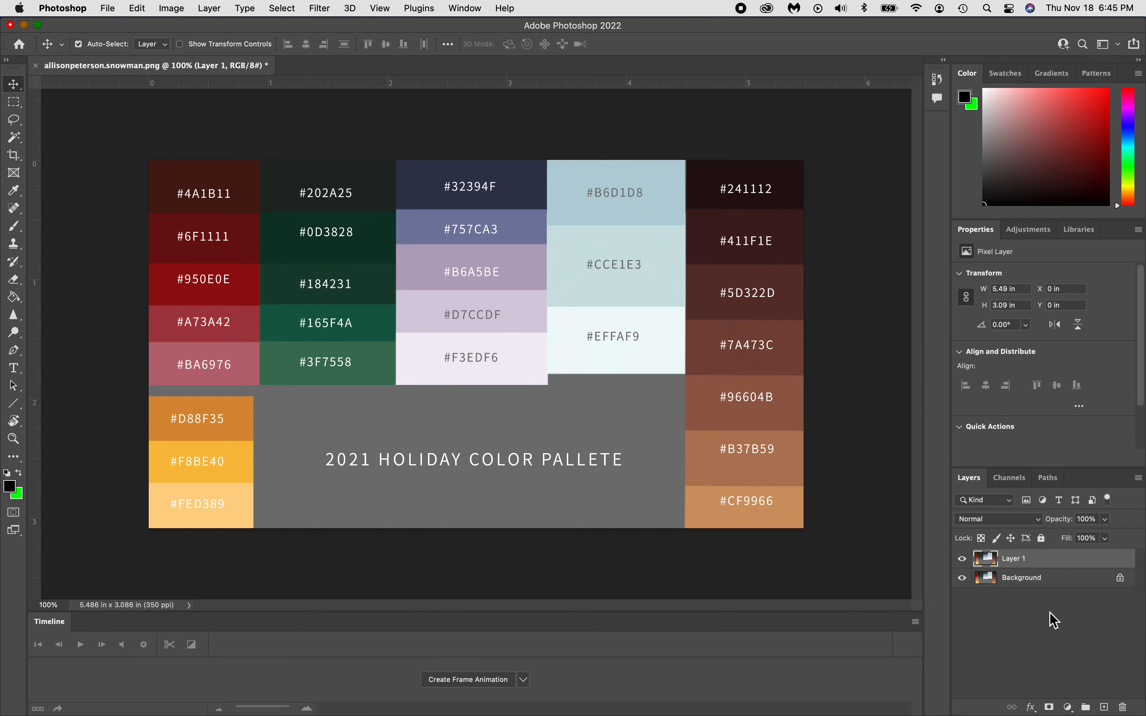
pyautogui.moveTo(1103, 710)
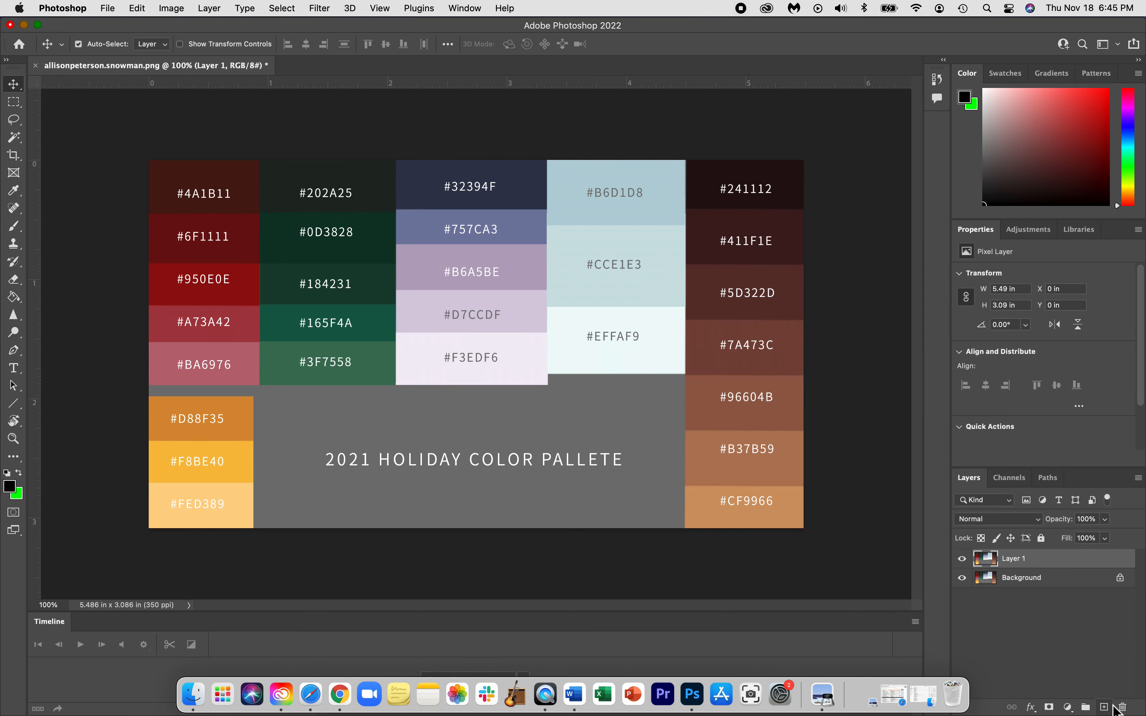
pyautogui.click(1104, 707)
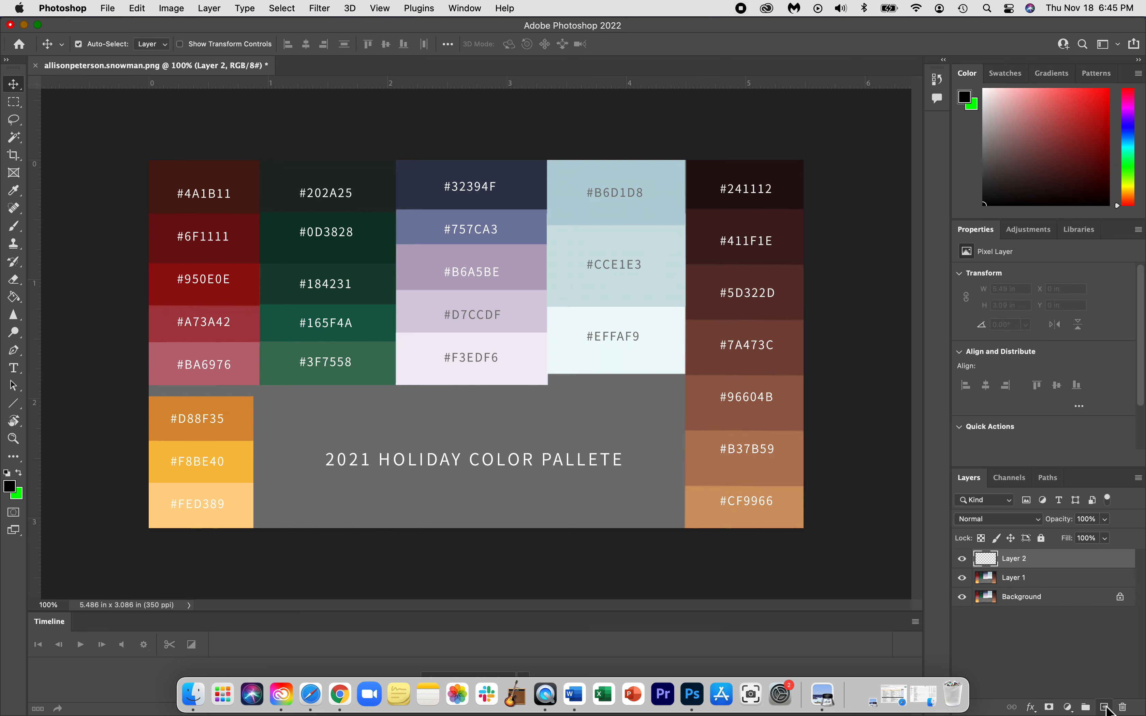
pyautogui.click(1105, 706)
pyautogui.click(1105, 707)
pyautogui.click(1105, 707)
pyautogui.click(1105, 707)
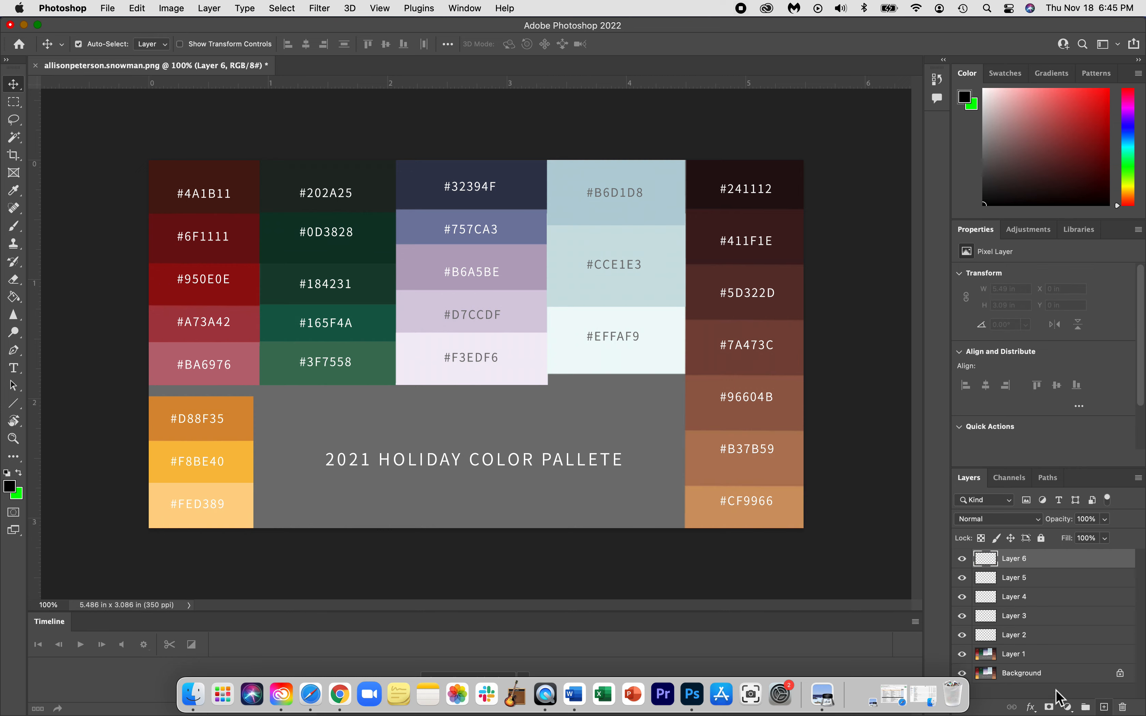
# Rename Layer 2 to 'black' and Layer 3 to 'bottom'.
pyautogui.click(1016, 642)
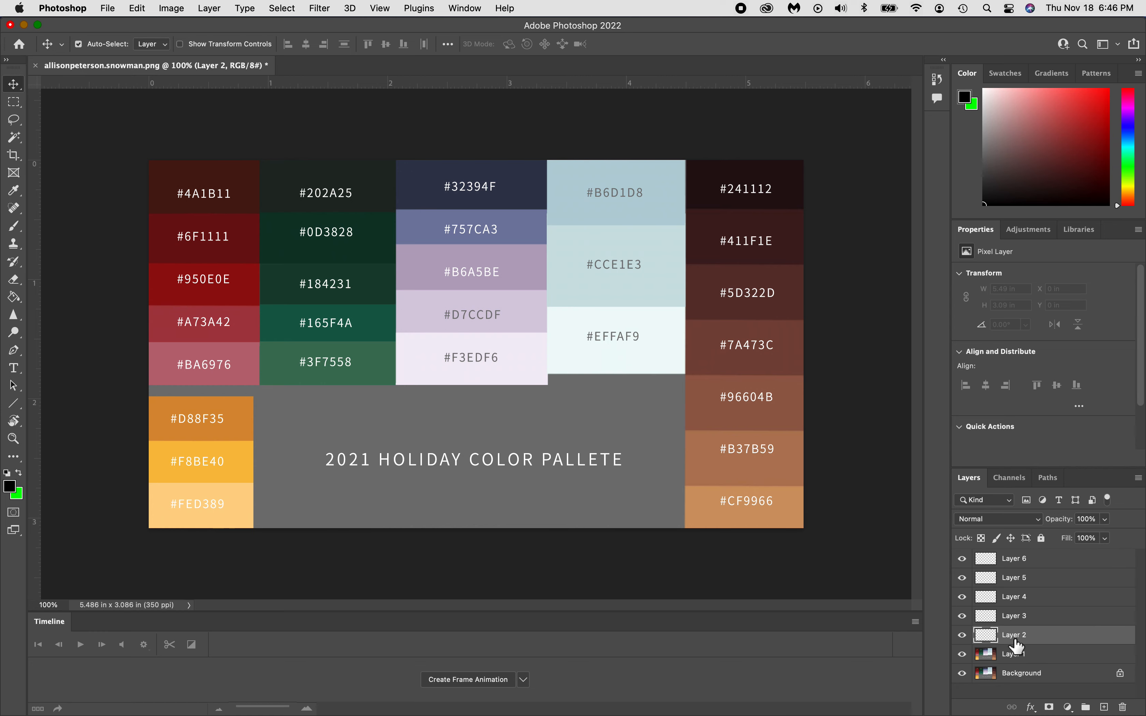
pyautogui.doubleClick(1014, 637)
pyautogui.write('black')
pyautogui.click(1012, 617)
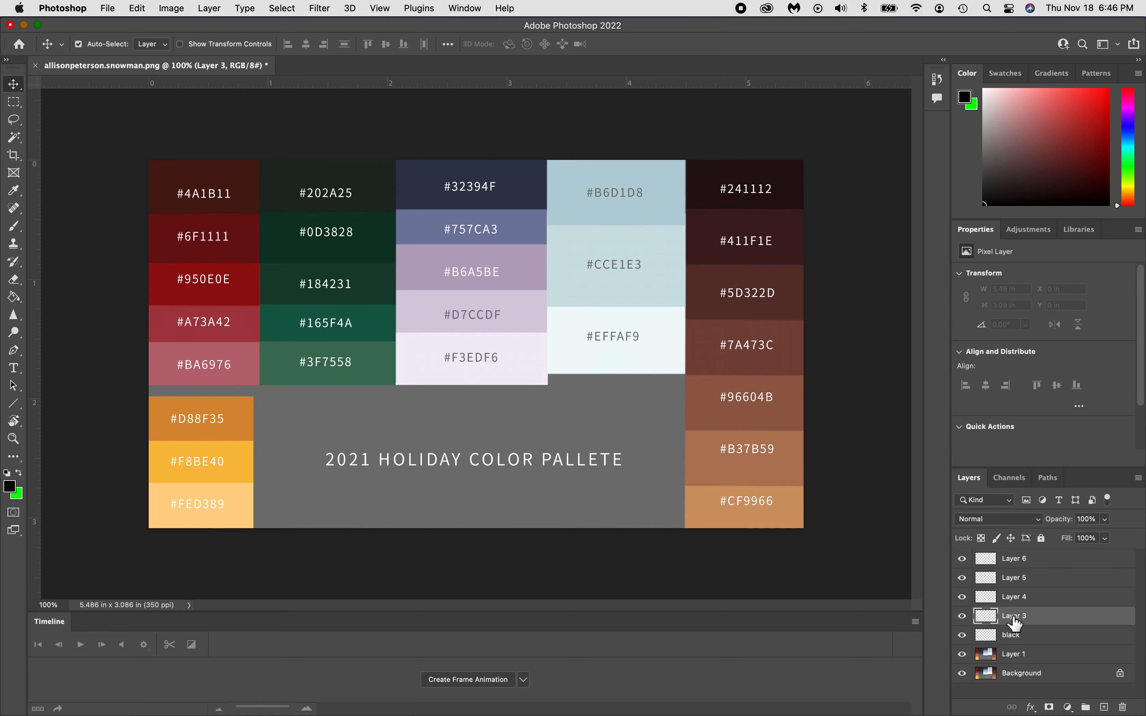
pyautogui.doubleClick(1013, 617)
pyautogui.write('bottom')
pyautogui.press('Return')
# Rename Layer 4 to 'middle' and Layer 5 to 'head'.
pyautogui.click(1010, 598)
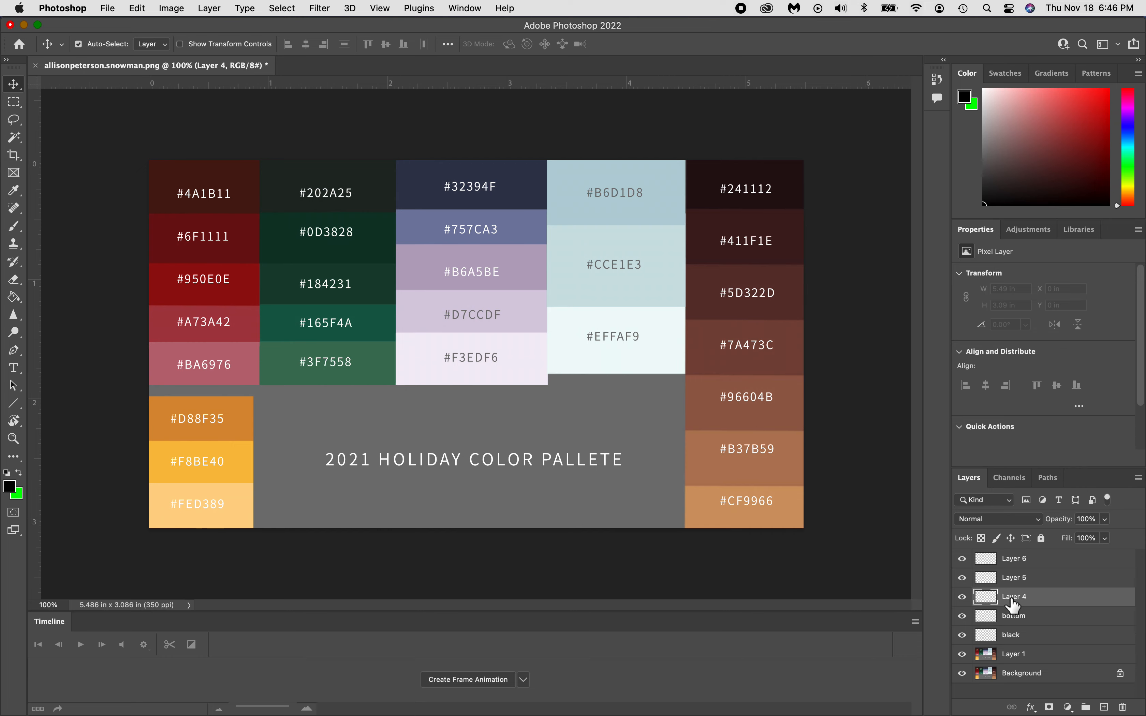
pyautogui.doubleClick(1011, 598)
pyautogui.write('middle')
pyautogui.press('Return')
pyautogui.doubleClick(1021, 576)
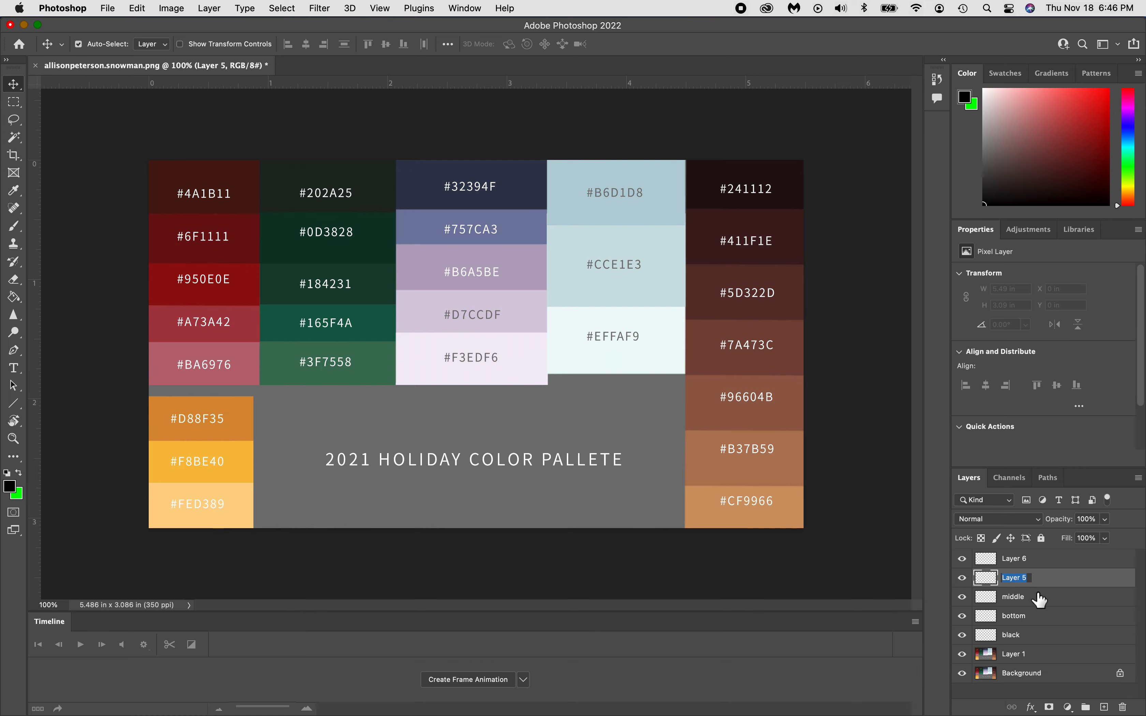
pyautogui.write('head')
pyautogui.press('Return')
# With the black layer selected, set the foreground colour to pure black 000000.
pyautogui.click(992, 641)
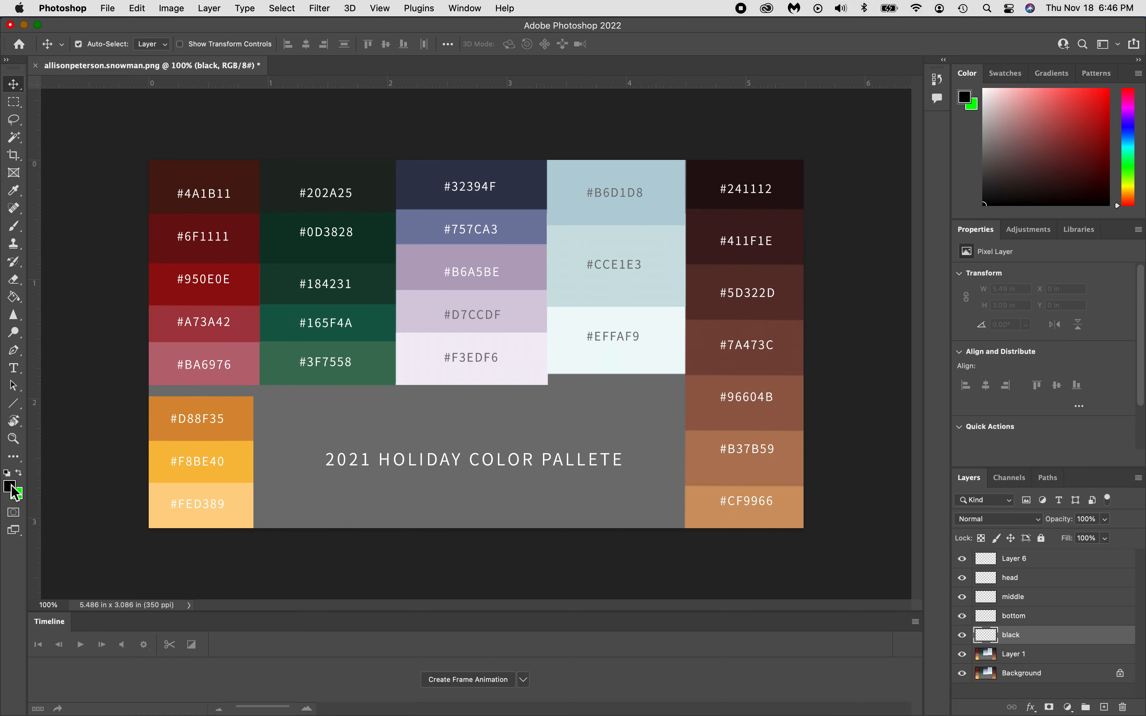
pyautogui.click(19, 472)
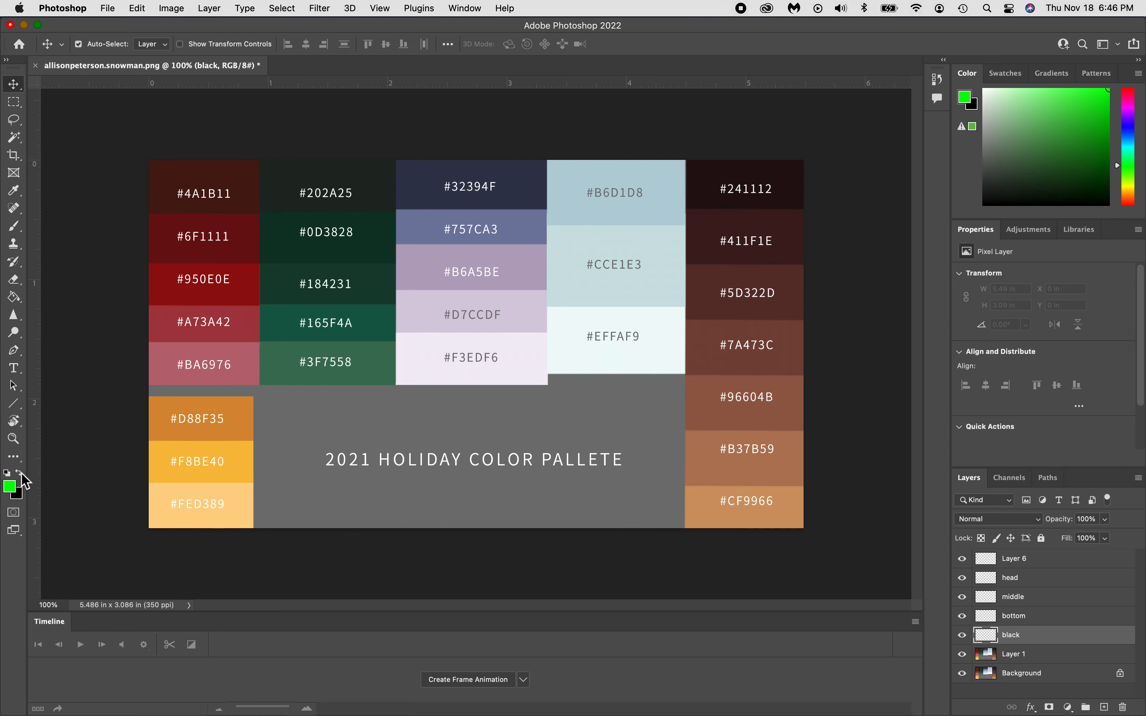
pyautogui.click(10, 486)
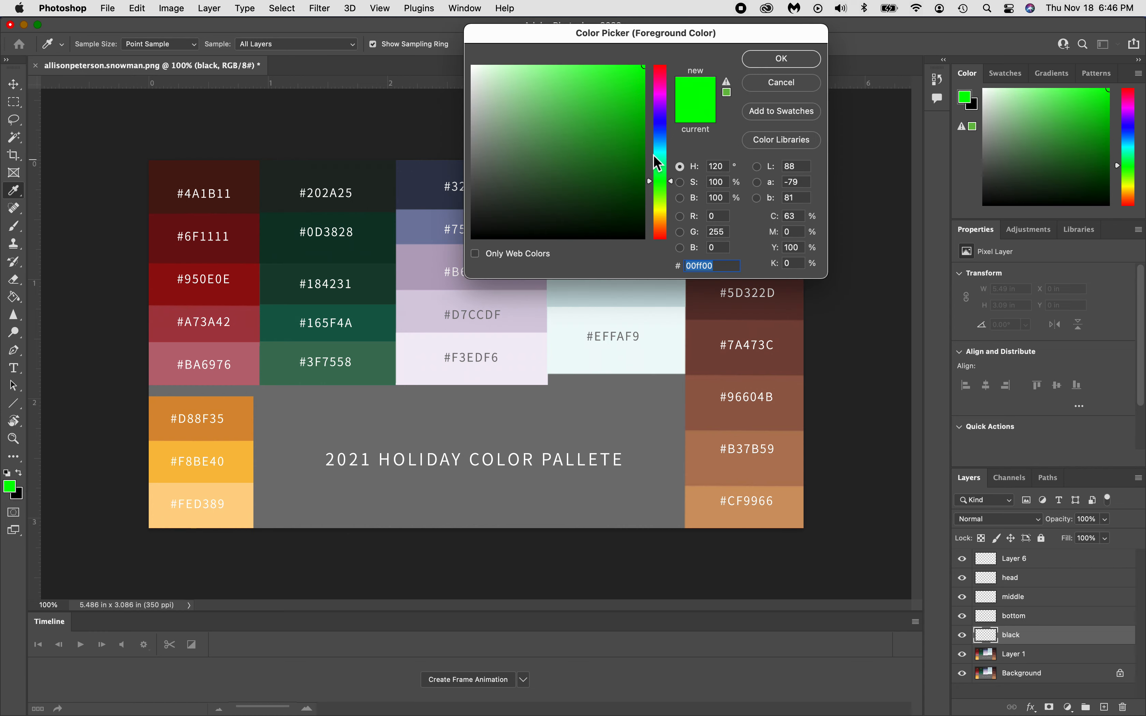
pyautogui.click(641, 80)
pyautogui.moveTo(641, 80); pyautogui.dragTo(461, 254)
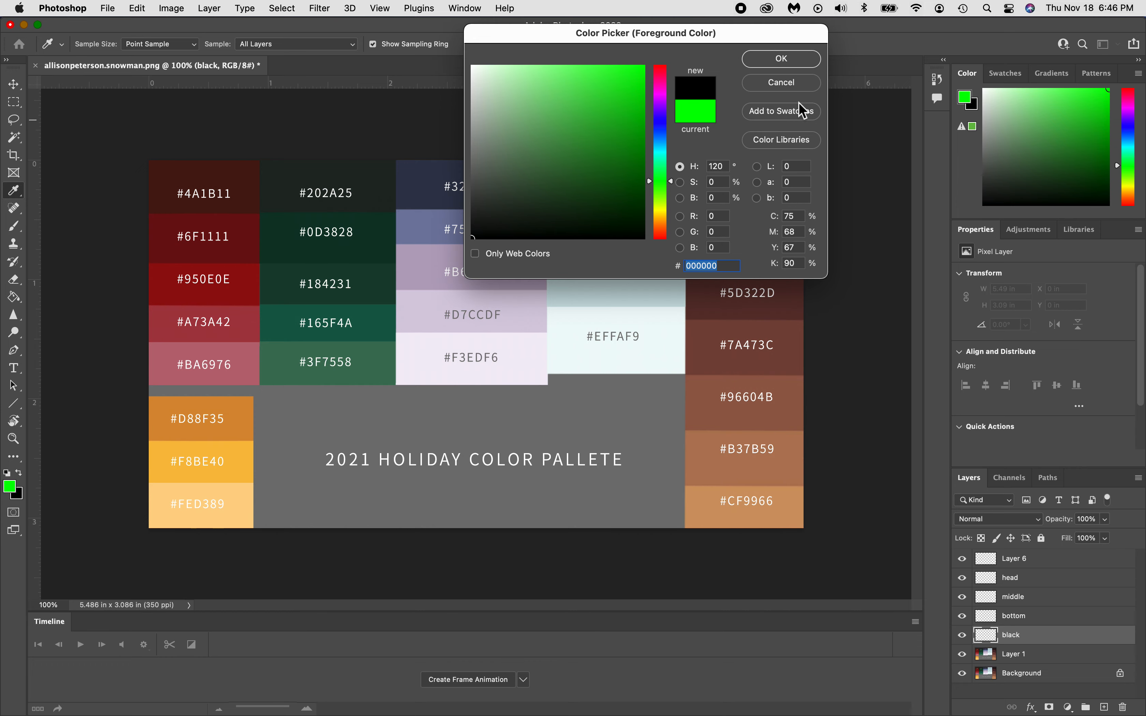
pyautogui.click(804, 67)
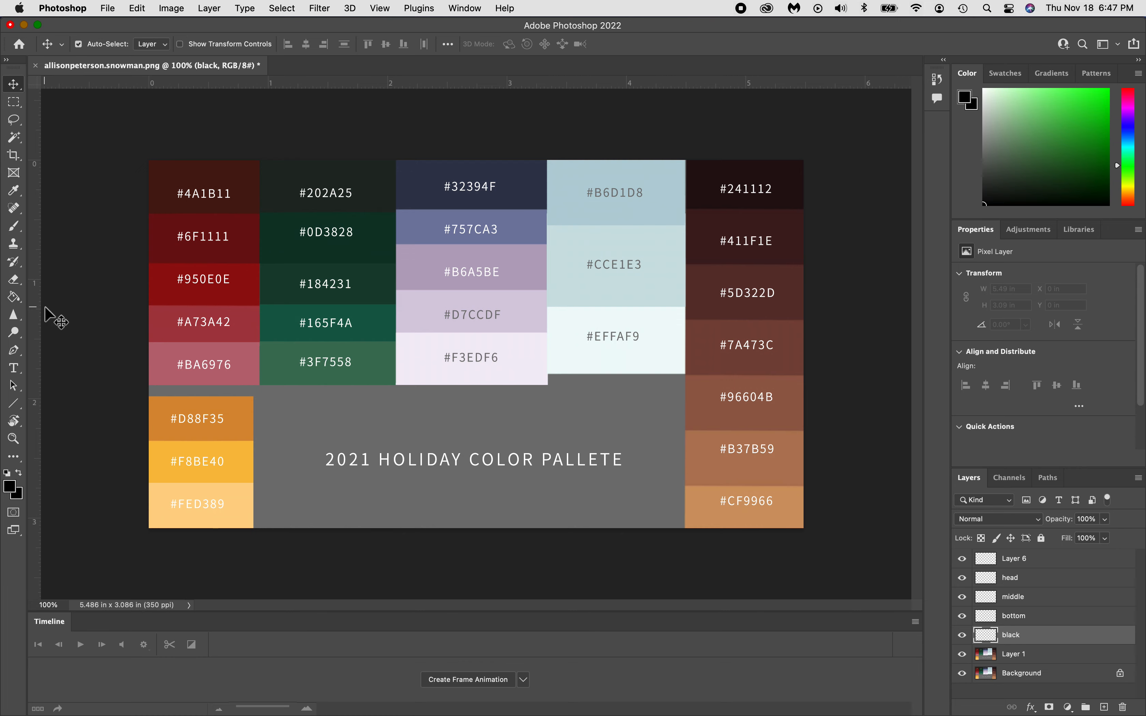
# Paint-bucket fill the black layer with black, then select 'bottom' and hide the black layer.
pyautogui.click(17, 306)
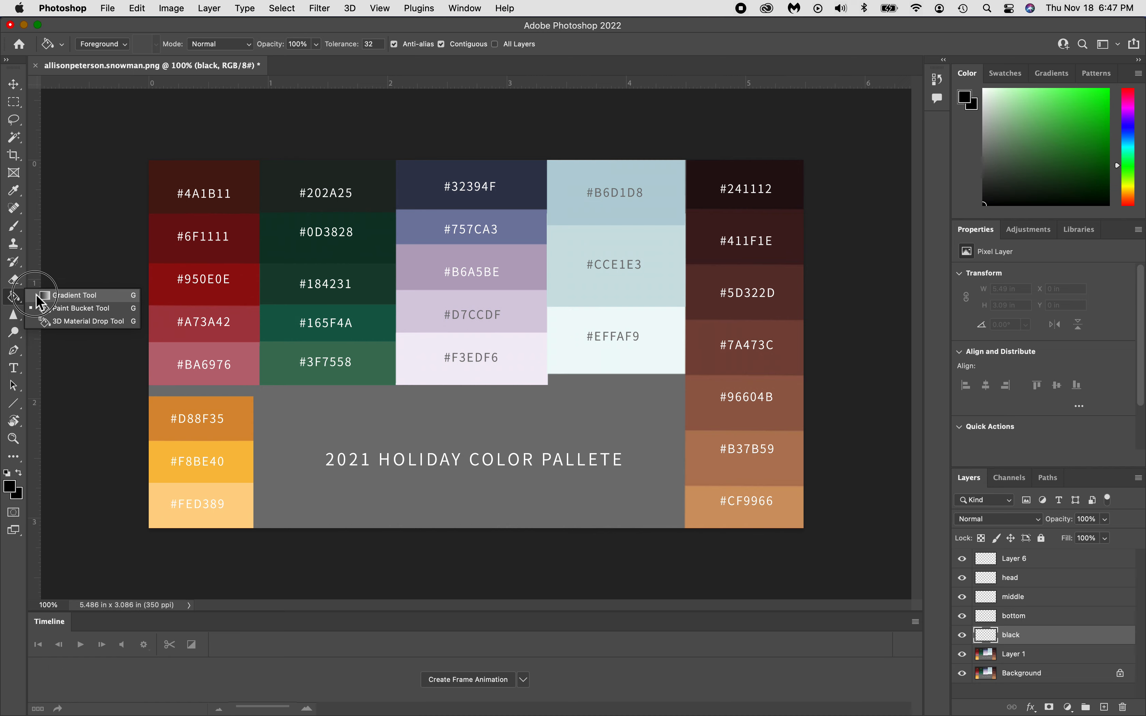
pyautogui.click(81, 309)
pyautogui.click(283, 290)
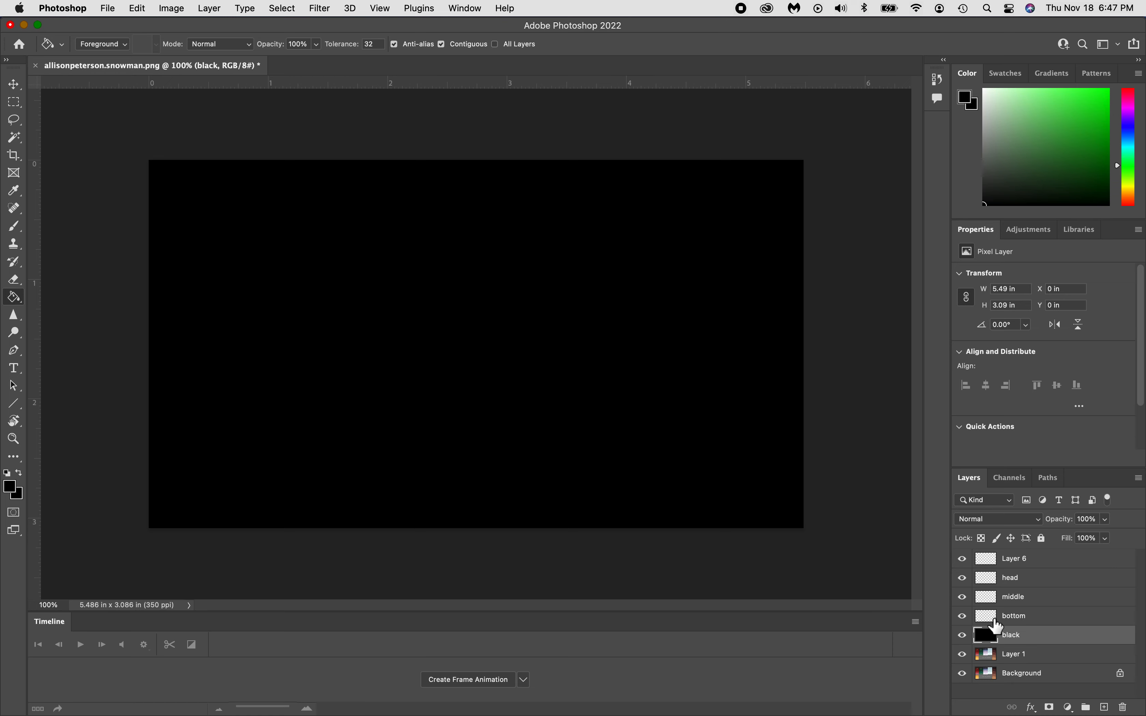
pyautogui.click(997, 625)
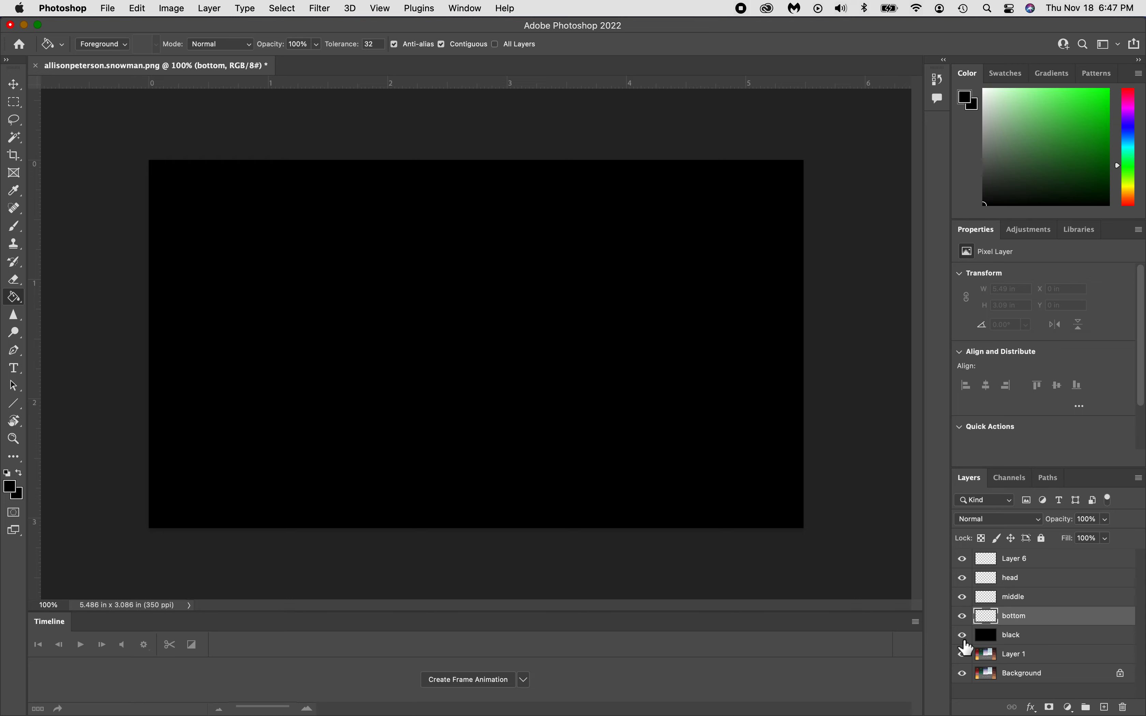
pyautogui.click(963, 636)
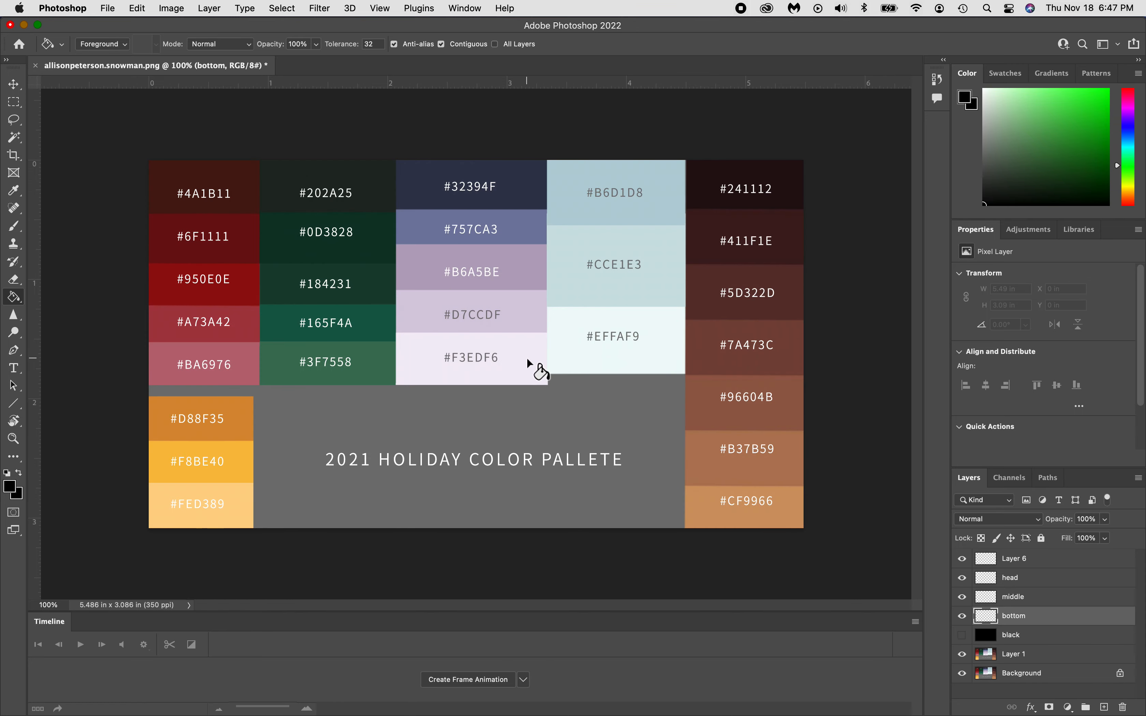
# Select the Move tool.
pyautogui.click(13, 86)
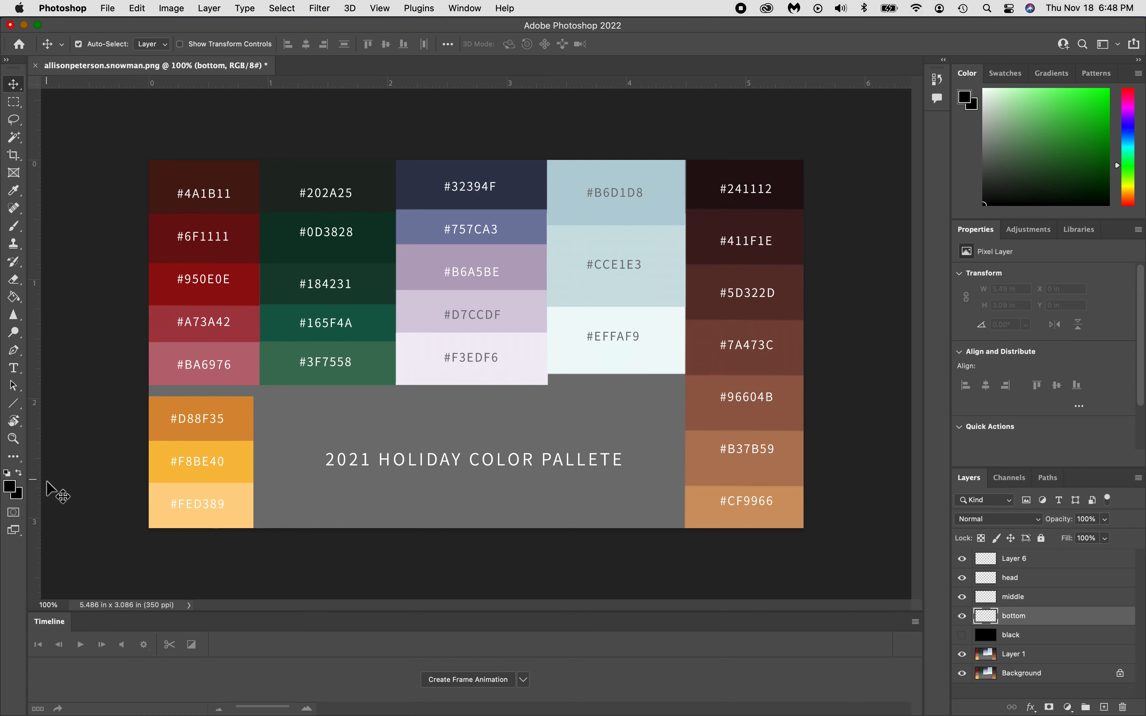
# Set foreground to #EFFAF9 and sample #F3EDF6 from the palette as background.
pyautogui.click(13, 489)
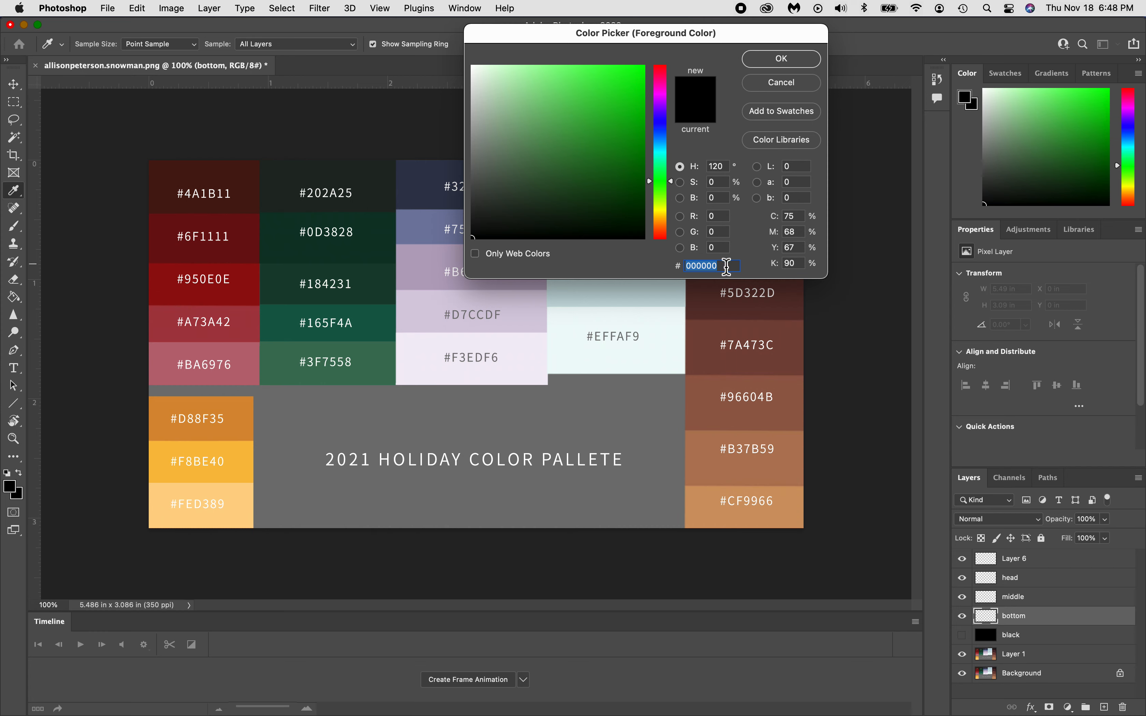
pyautogui.write('e')
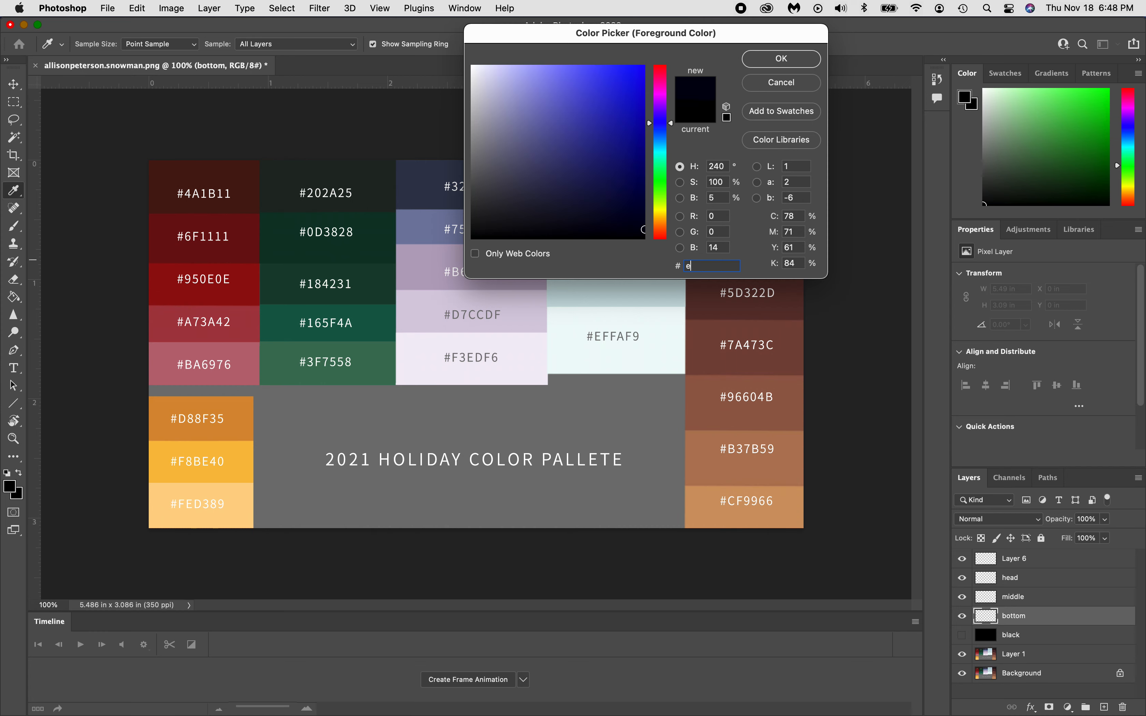
pyautogui.write('ff')
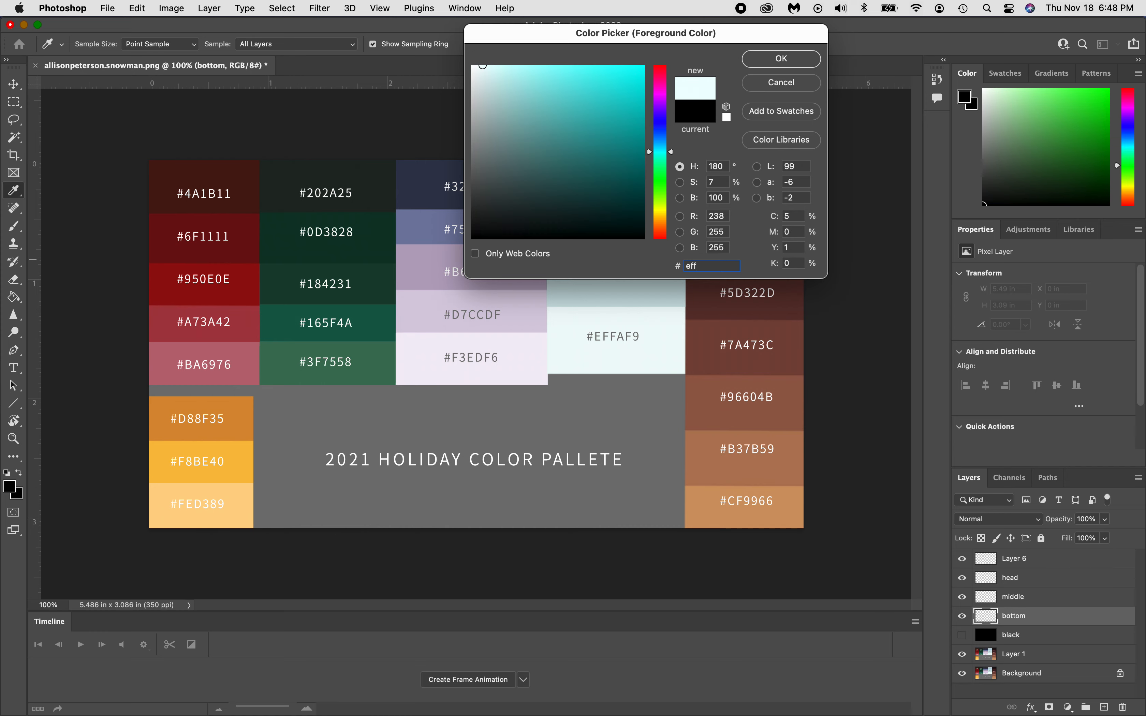
pyautogui.write('af9')
pyautogui.click(777, 69)
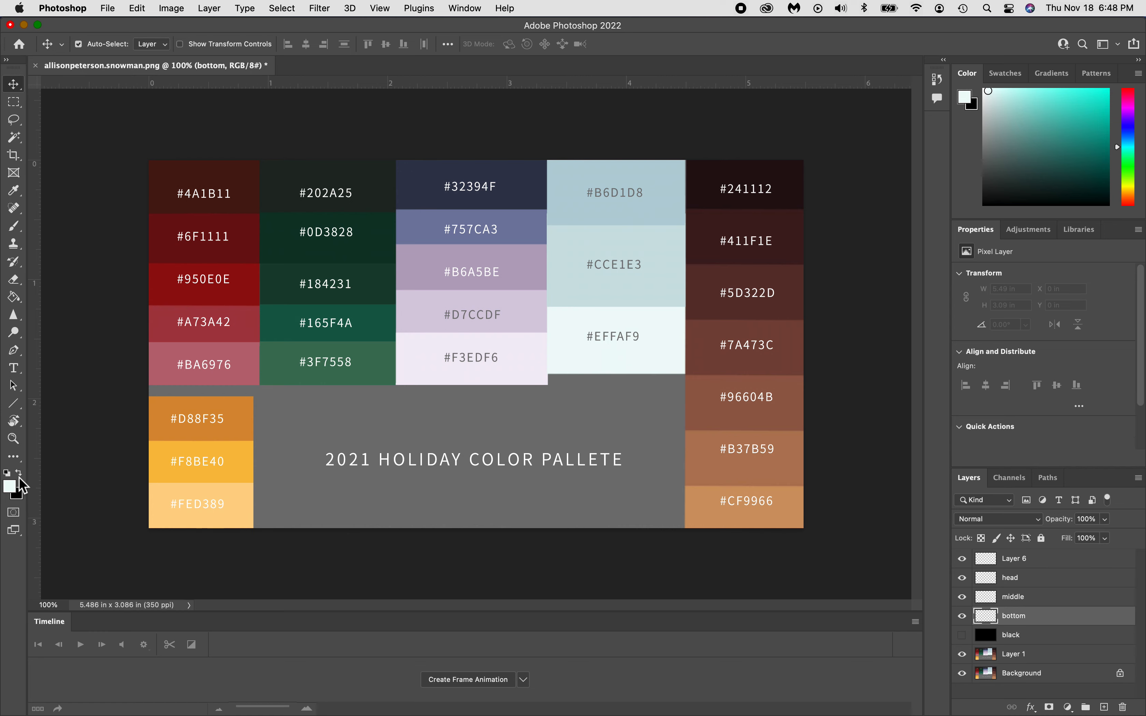
pyautogui.click(21, 497)
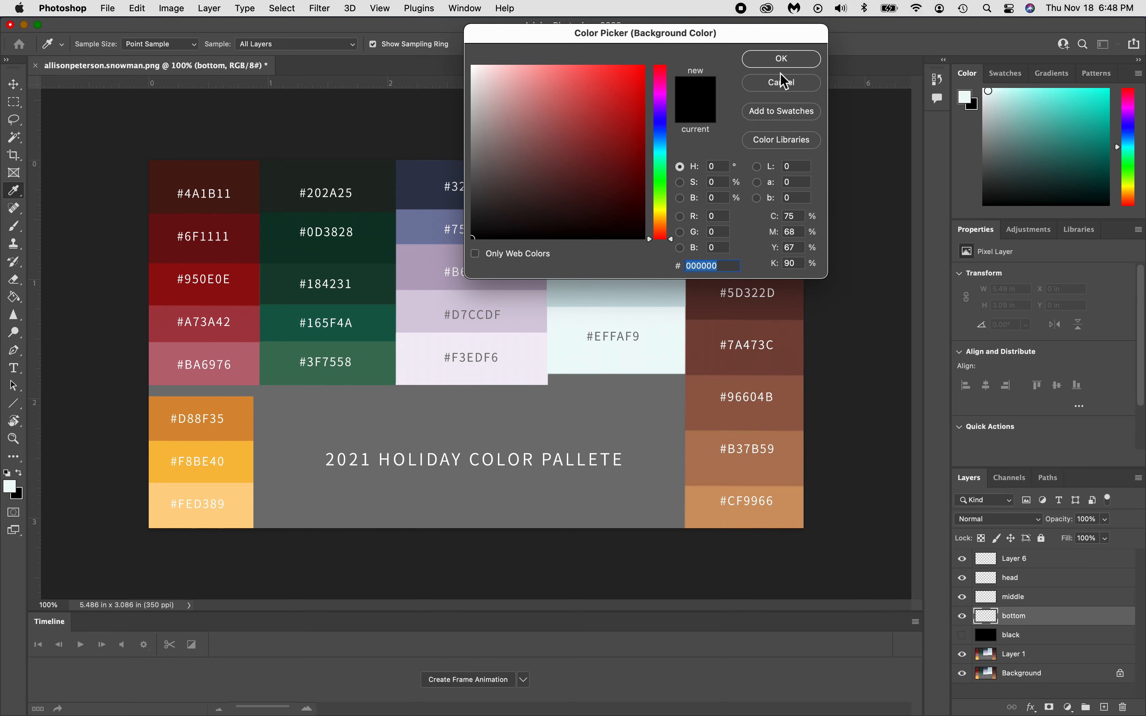
pyautogui.click(795, 90)
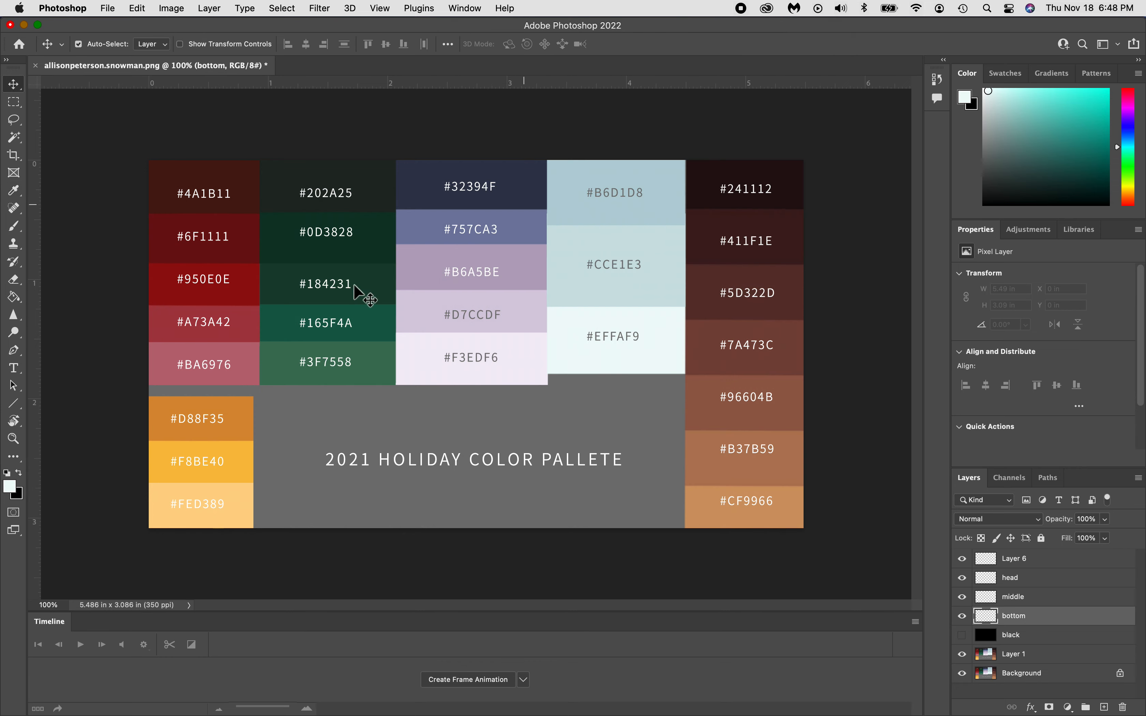
pyautogui.click(21, 472)
pyautogui.click(17, 496)
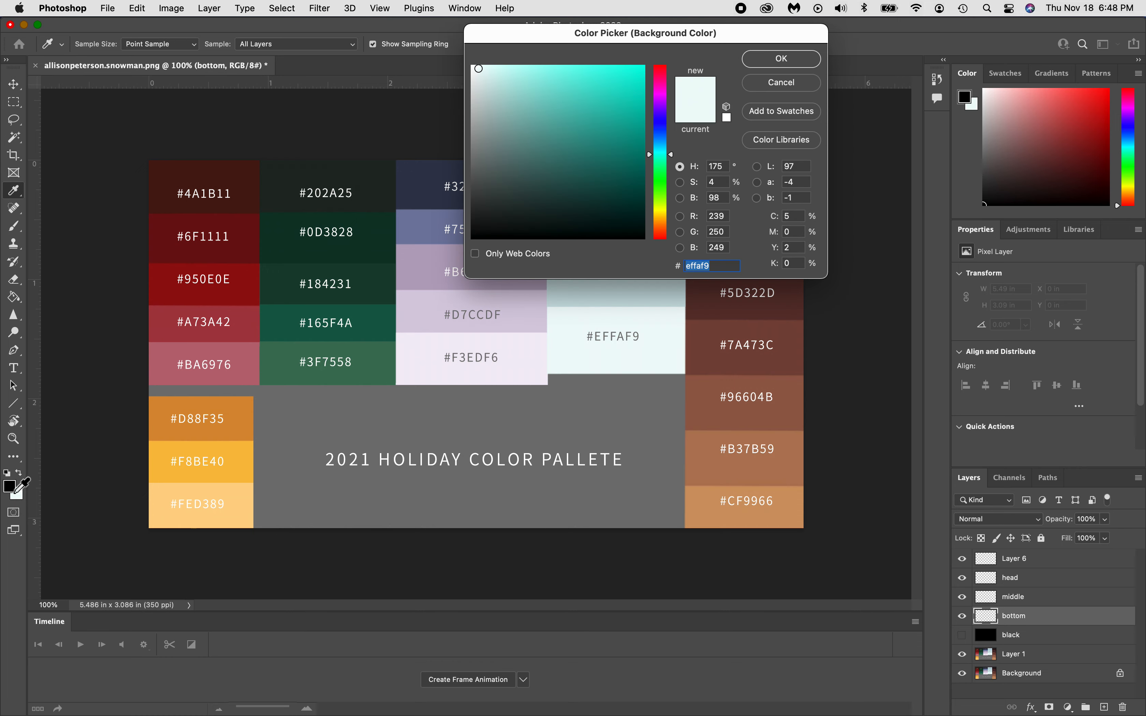
pyautogui.click(15, 490)
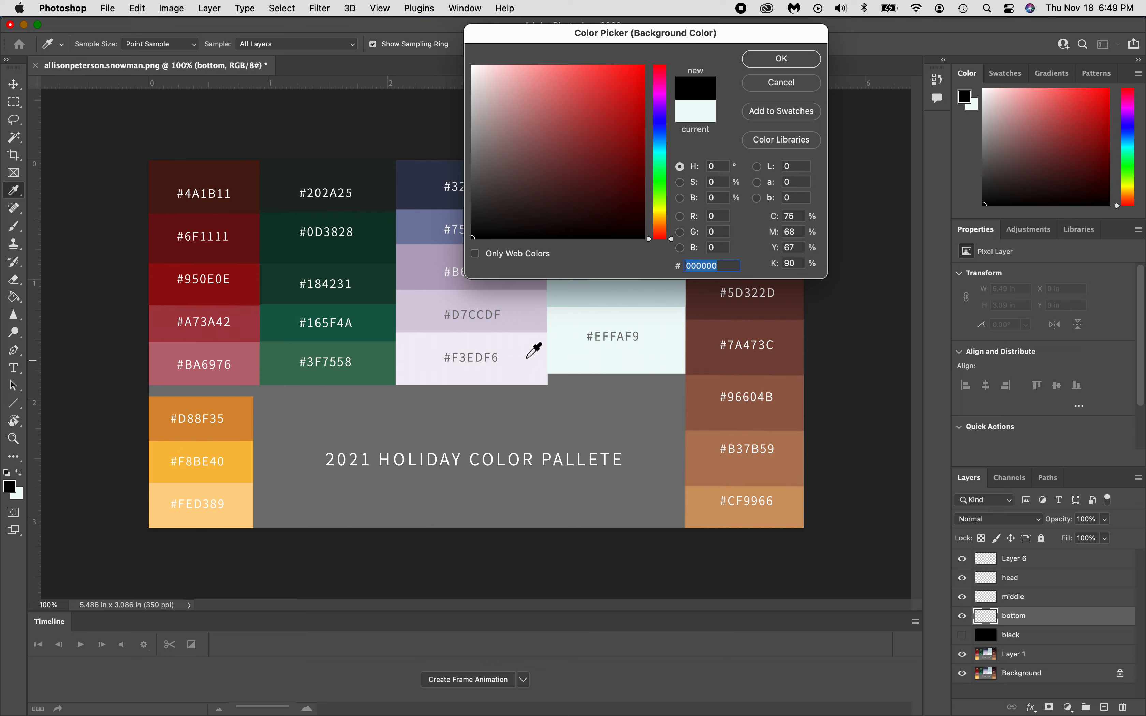
pyautogui.click(517, 358)
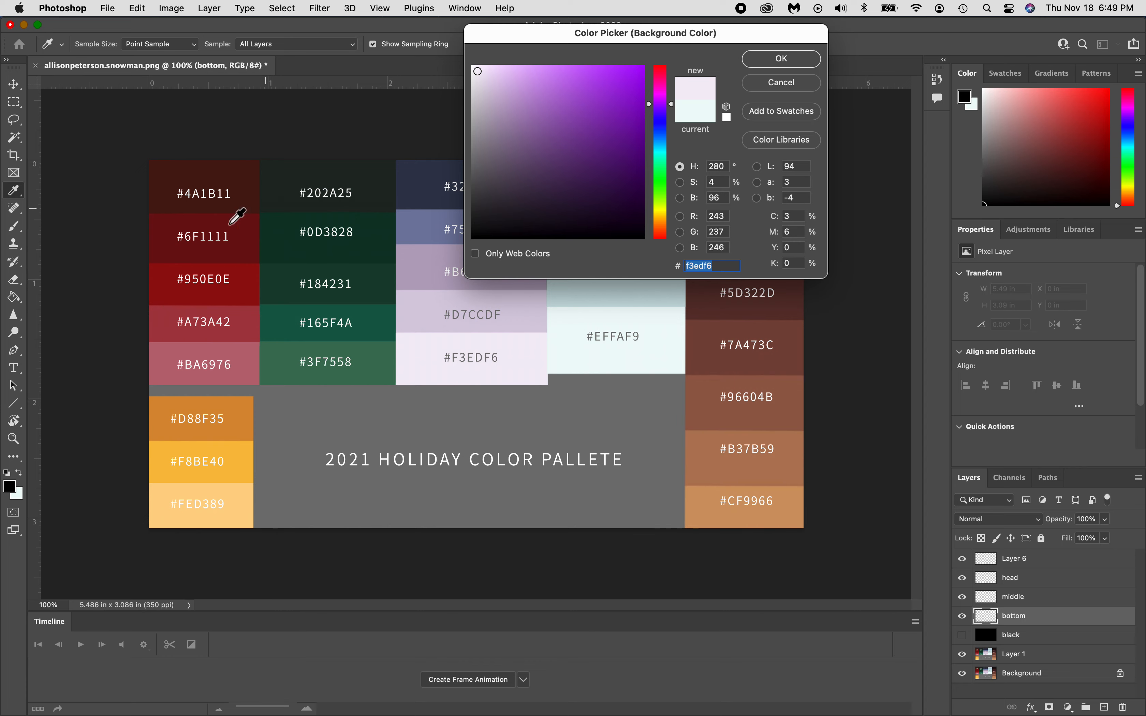
pyautogui.click(782, 59)
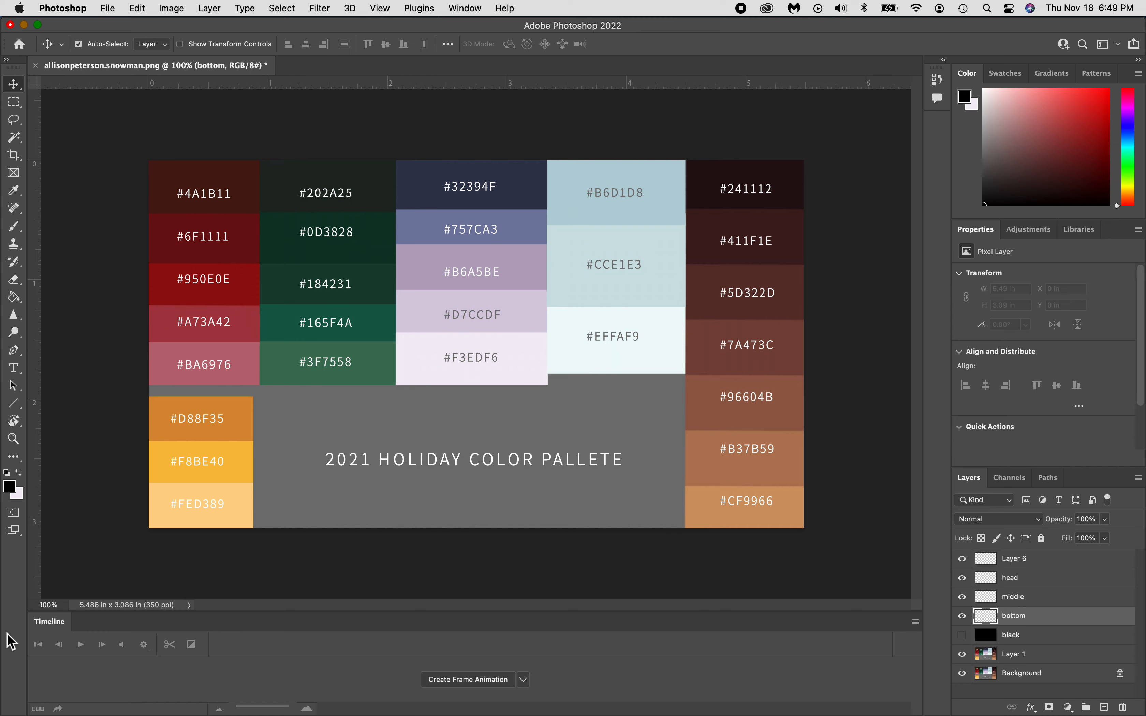
# Sample #EFFAF9 as foreground and lavender #D7CCDF as background from the palette swatches.
pyautogui.click(11, 493)
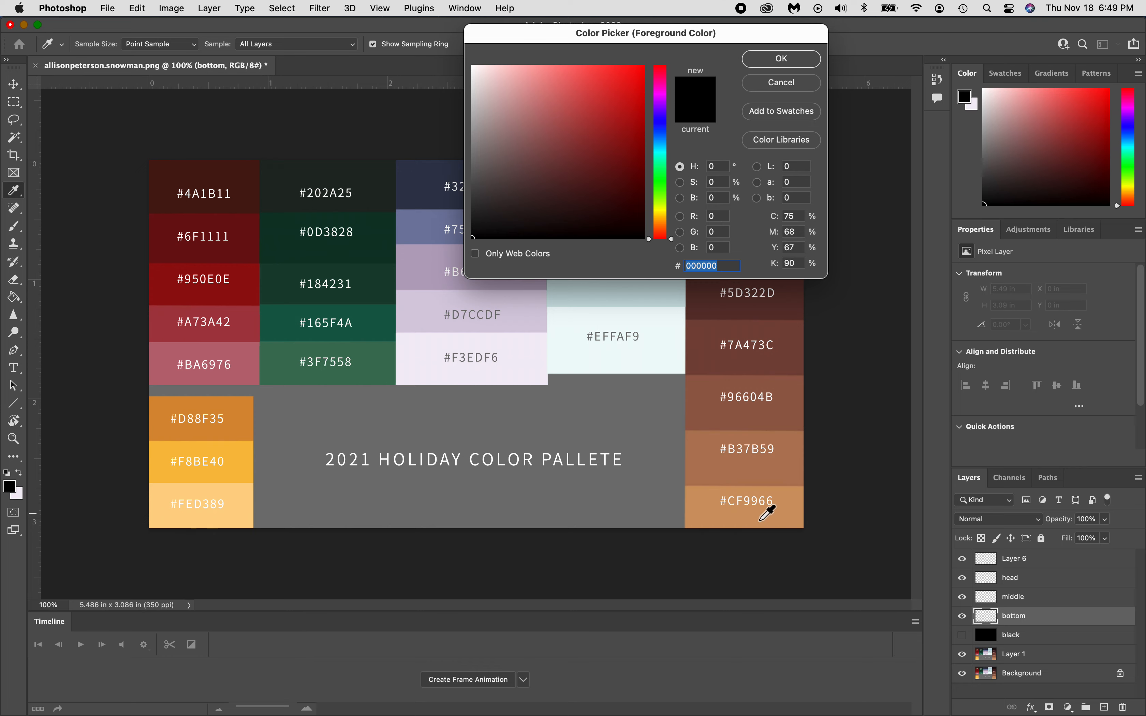
pyautogui.click(608, 328)
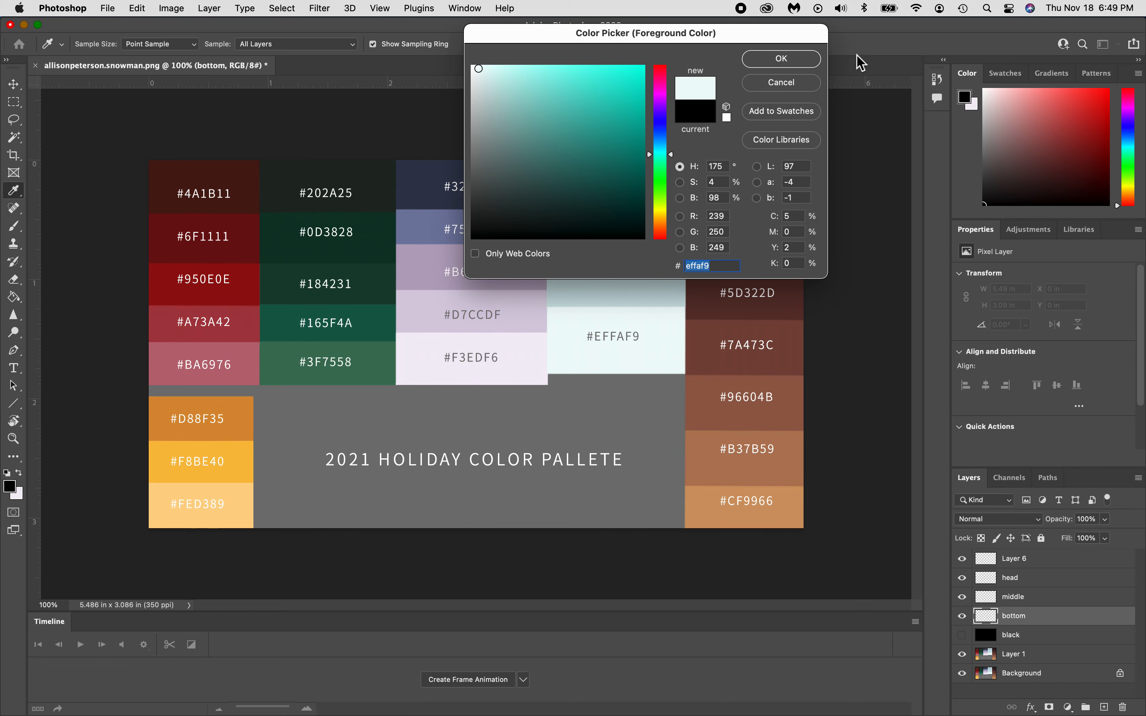
pyautogui.click(800, 59)
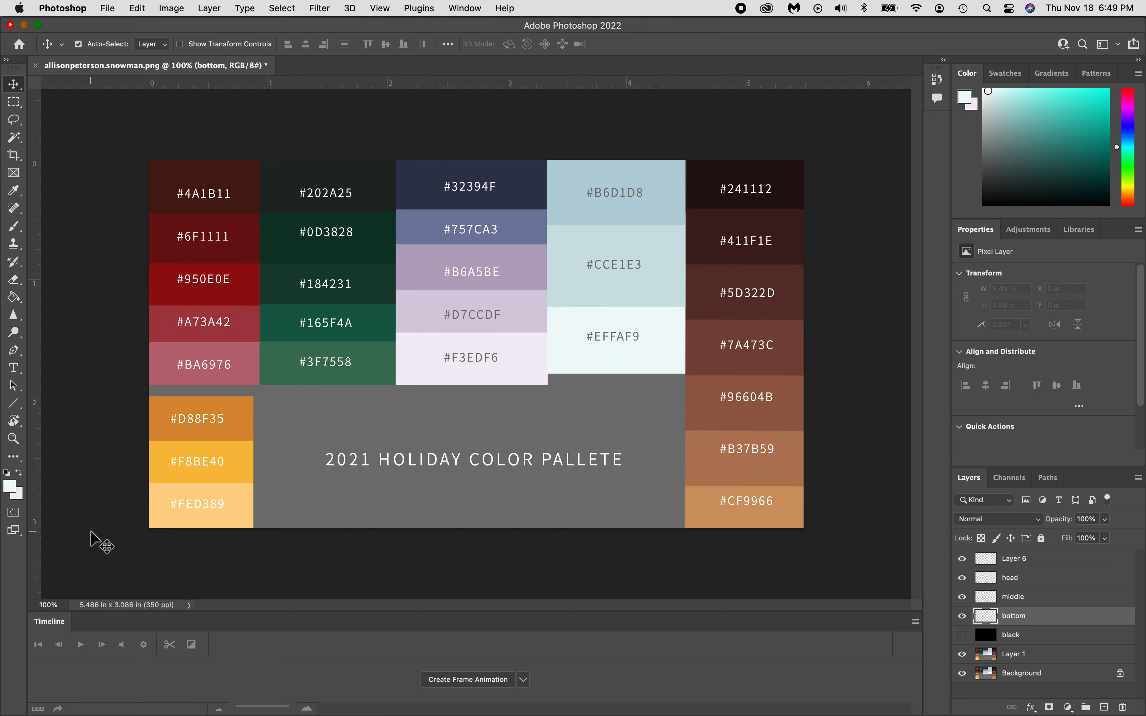
pyautogui.click(20, 498)
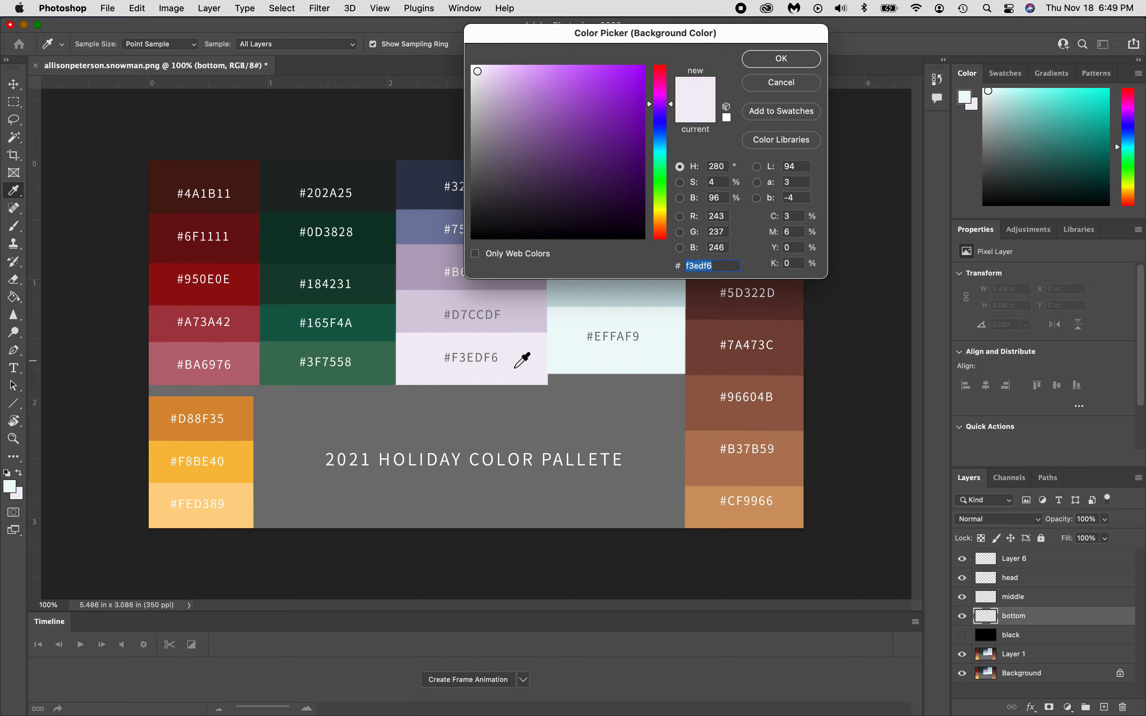
pyautogui.click(511, 316)
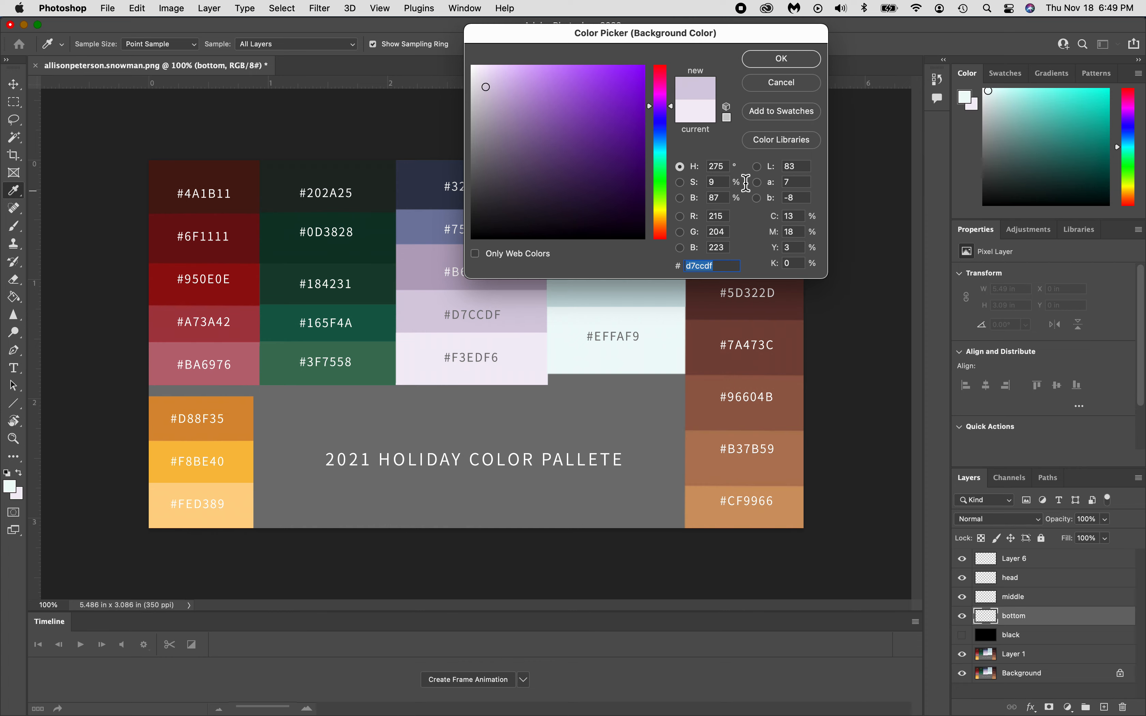
pyautogui.click(813, 58)
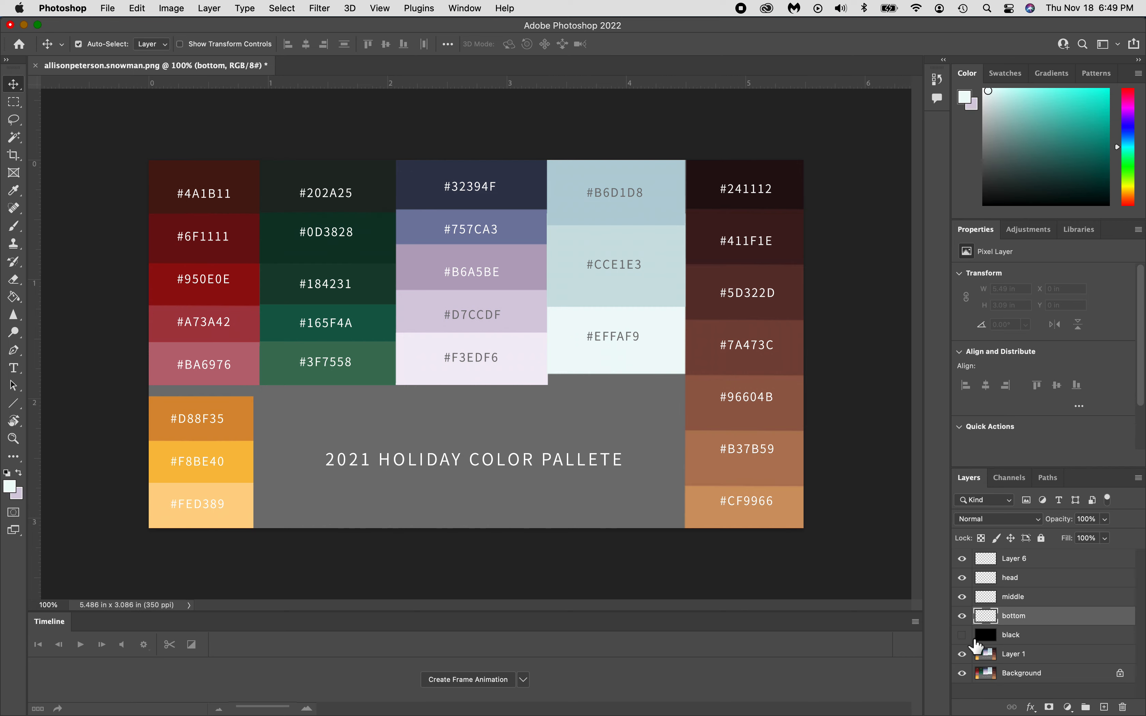
# Unhide the black layer and draw an elliptical marquee oval low in the canvas centre.
pyautogui.click(962, 636)
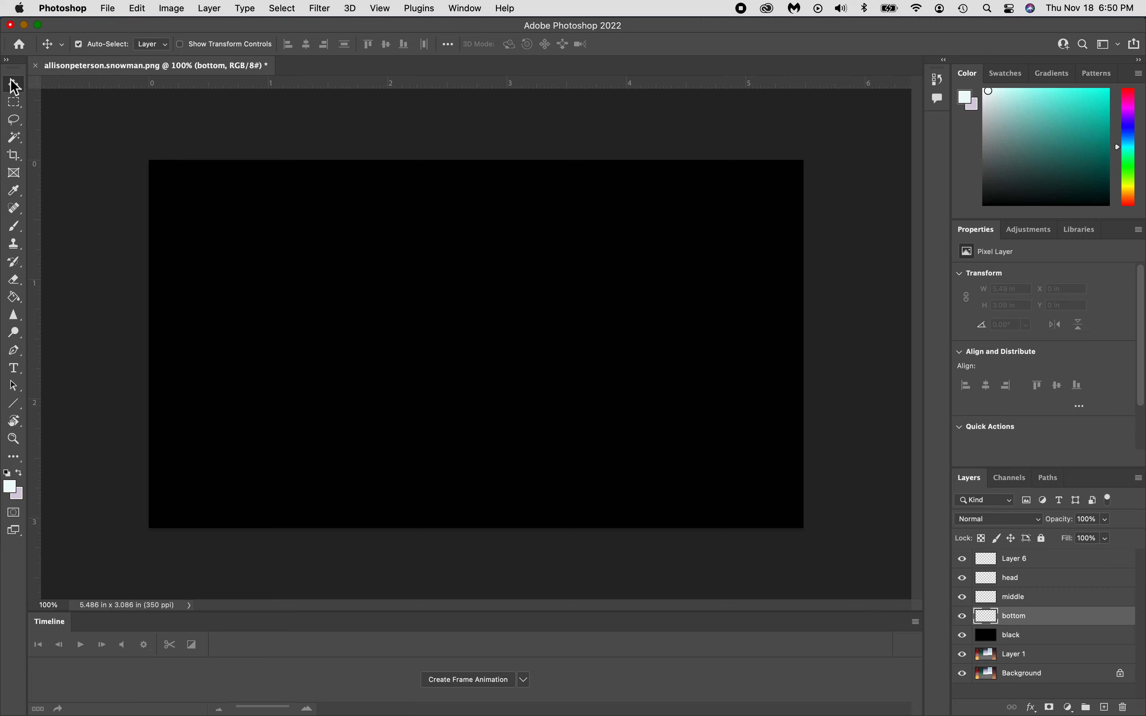
pyautogui.click(19, 105)
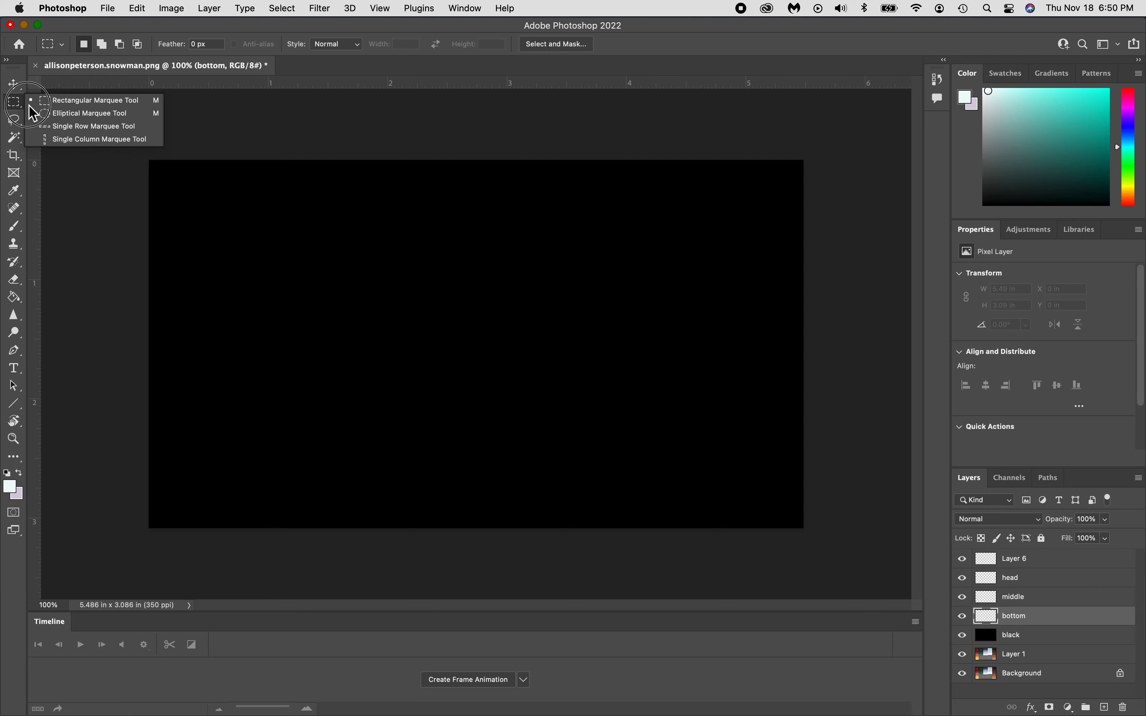
pyautogui.click(74, 117)
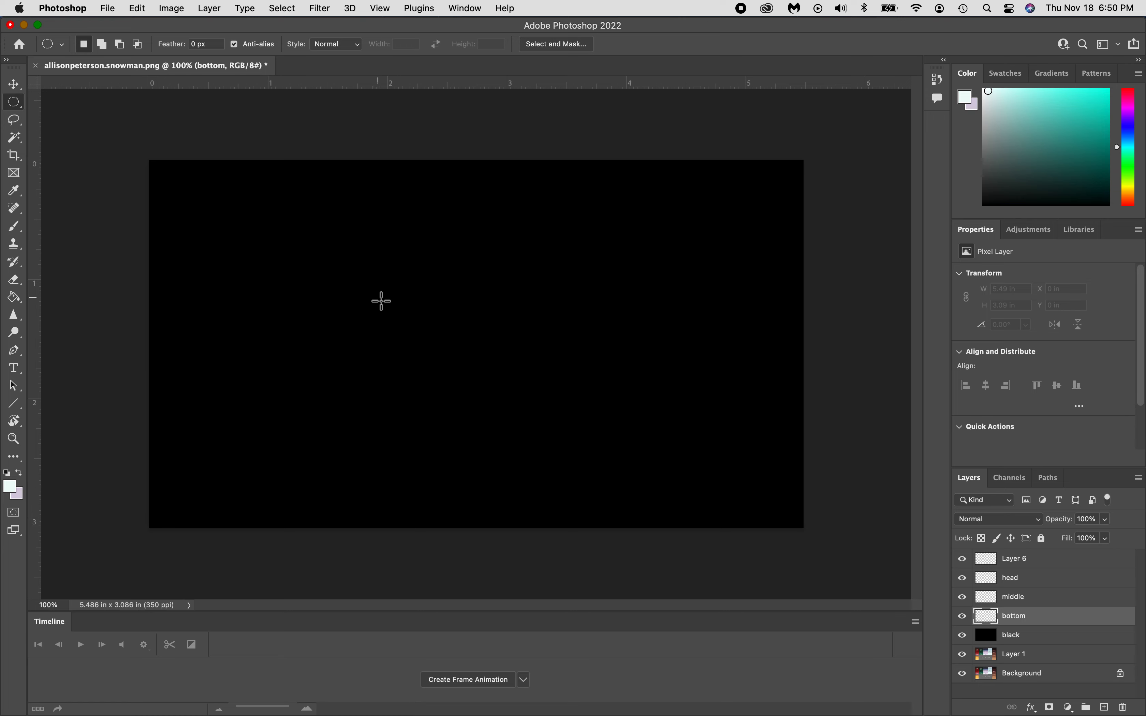
pyautogui.moveTo(359, 360); pyautogui.dragTo(512, 503)
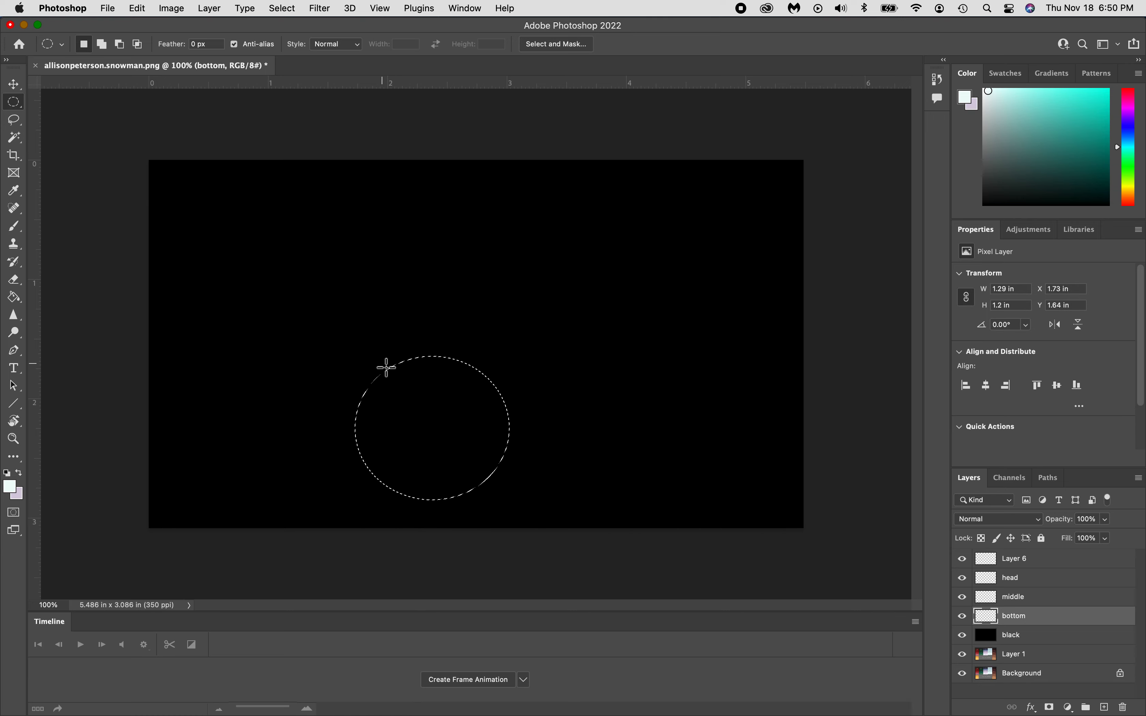
pyautogui.press('shift')
pyautogui.moveTo(429, 335); pyautogui.dragTo(611, 491)
pyautogui.click(610, 476)
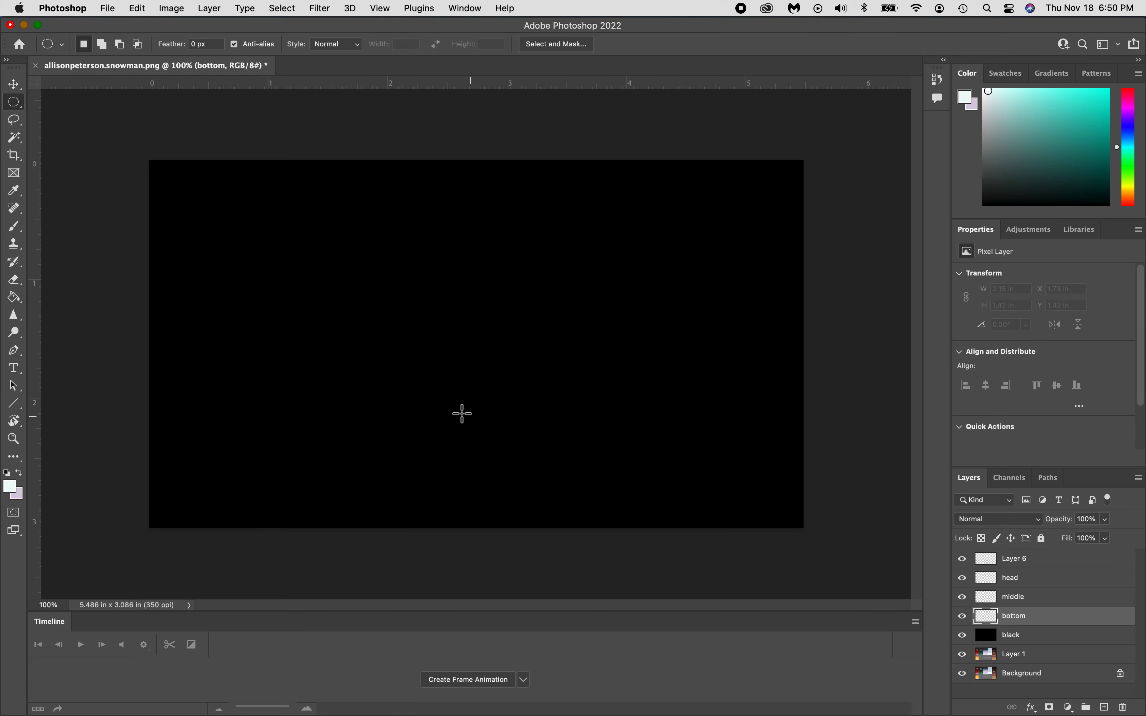
pyautogui.moveTo(489, 435); pyautogui.dragTo(563, 490)
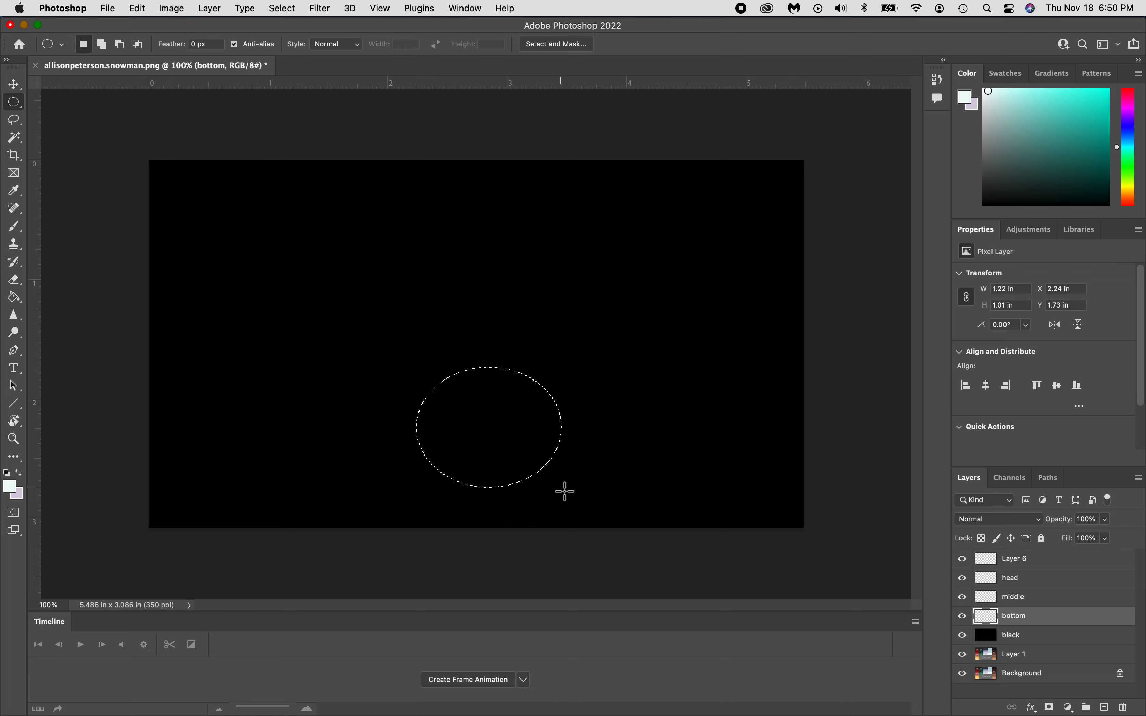
pyautogui.click(537, 425)
pyautogui.moveTo(453, 322); pyautogui.dragTo(554, 430)
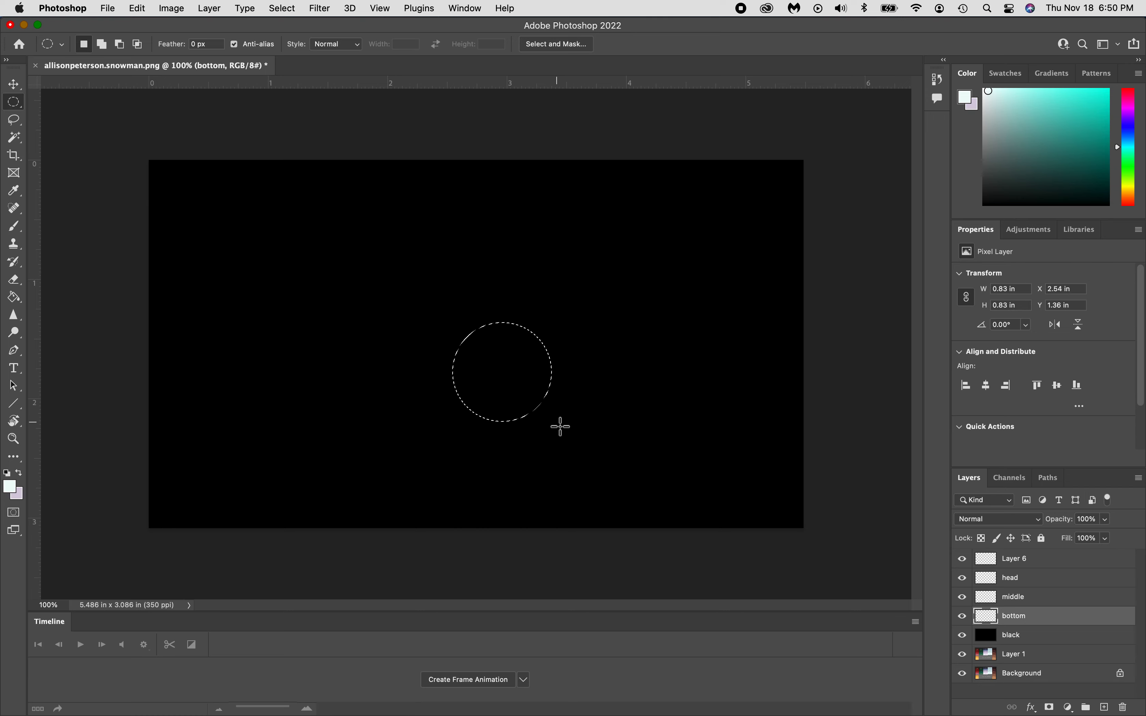
pyautogui.click(410, 399)
pyautogui.moveTo(386, 373); pyautogui.dragTo(530, 498)
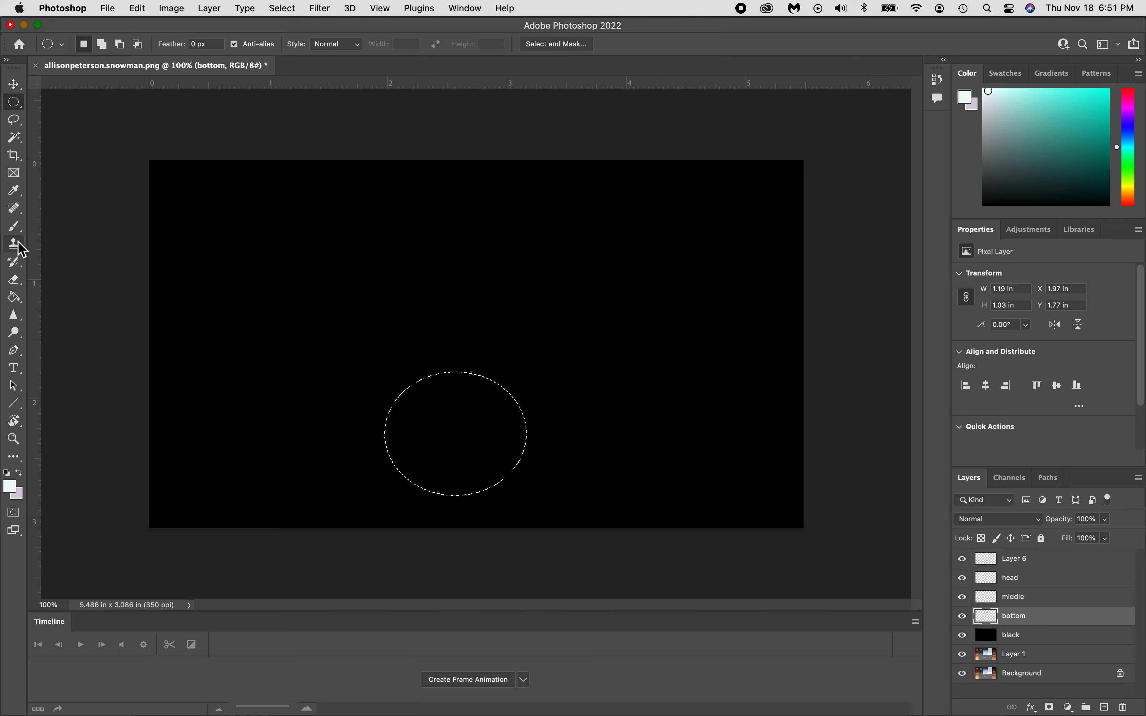
# Fill the oval with a Gradient tool radial gradient, pale mint centre to lavender edges.
pyautogui.click(14, 301)
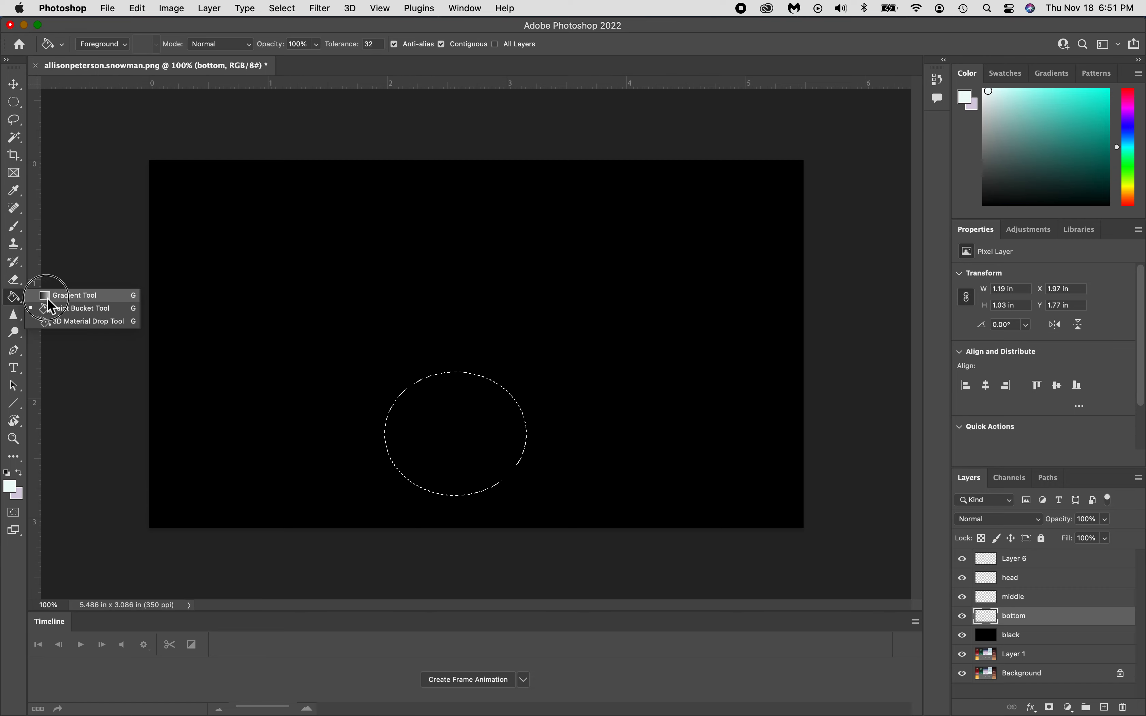
pyautogui.click(71, 295)
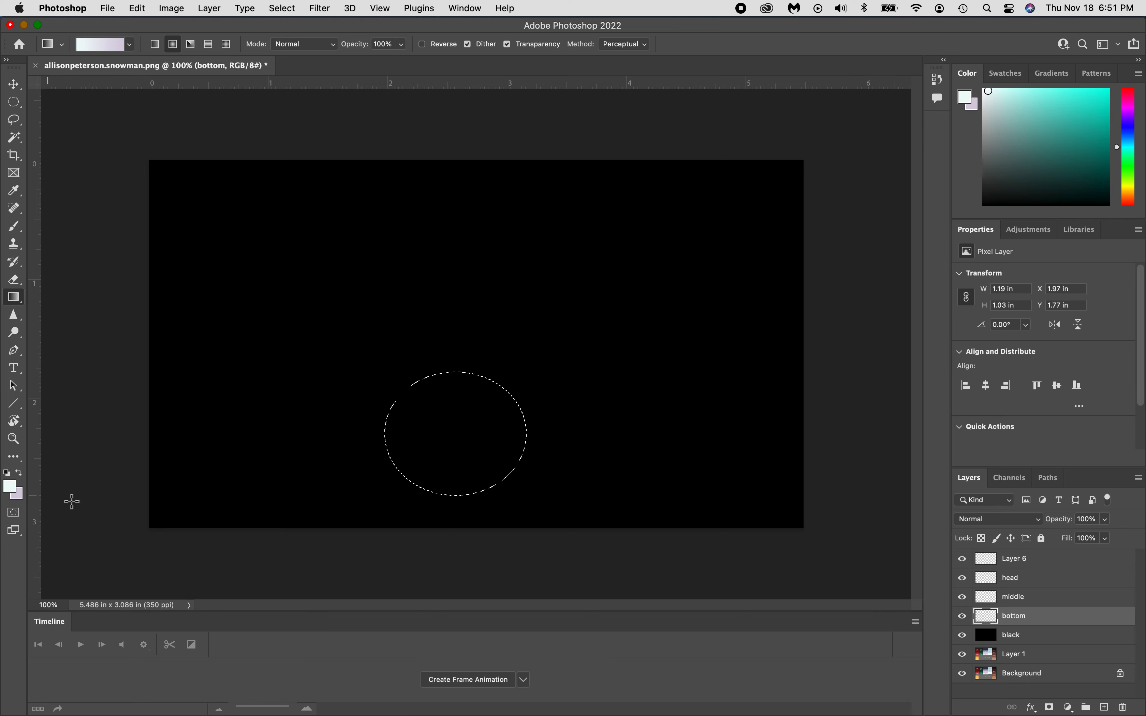
pyautogui.click(464, 434)
pyautogui.moveTo(463, 434); pyautogui.dragTo(496, 421)
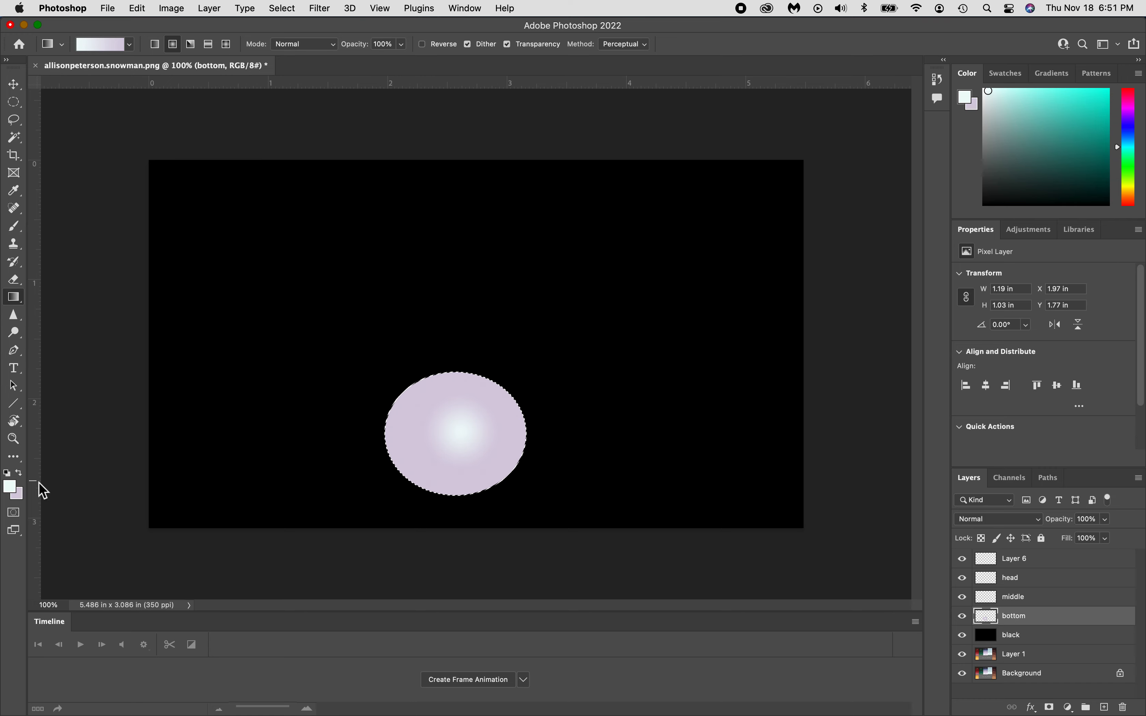
pyautogui.click(21, 473)
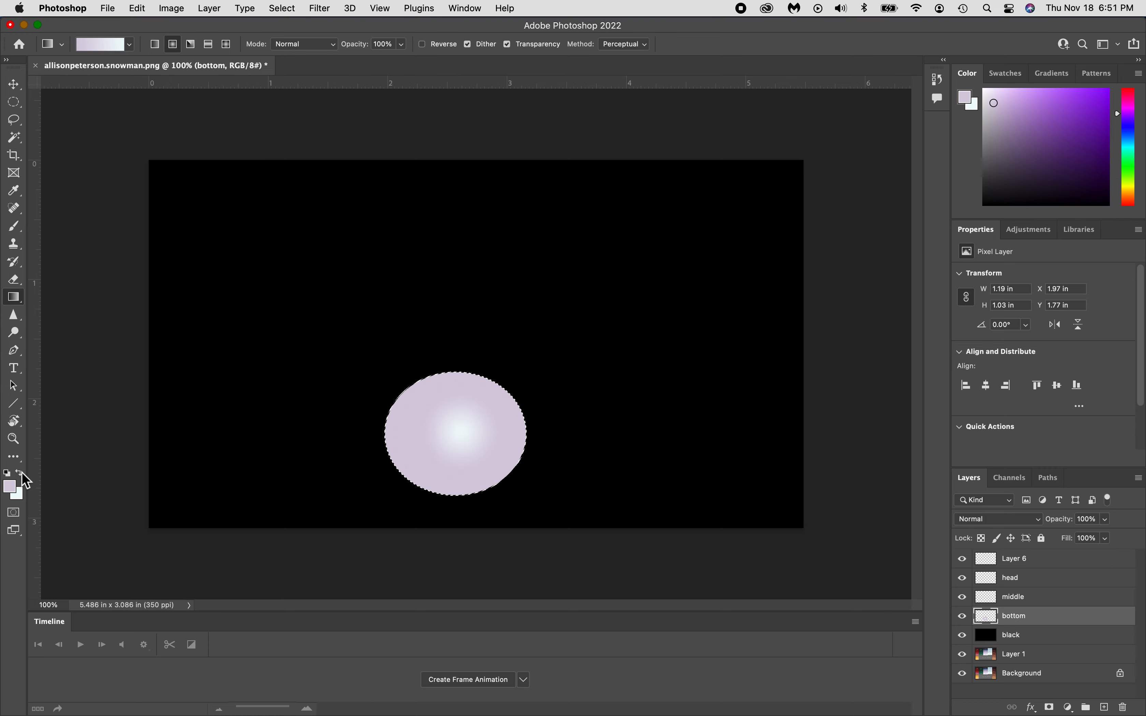
pyautogui.moveTo(462, 433); pyautogui.dragTo(548, 454)
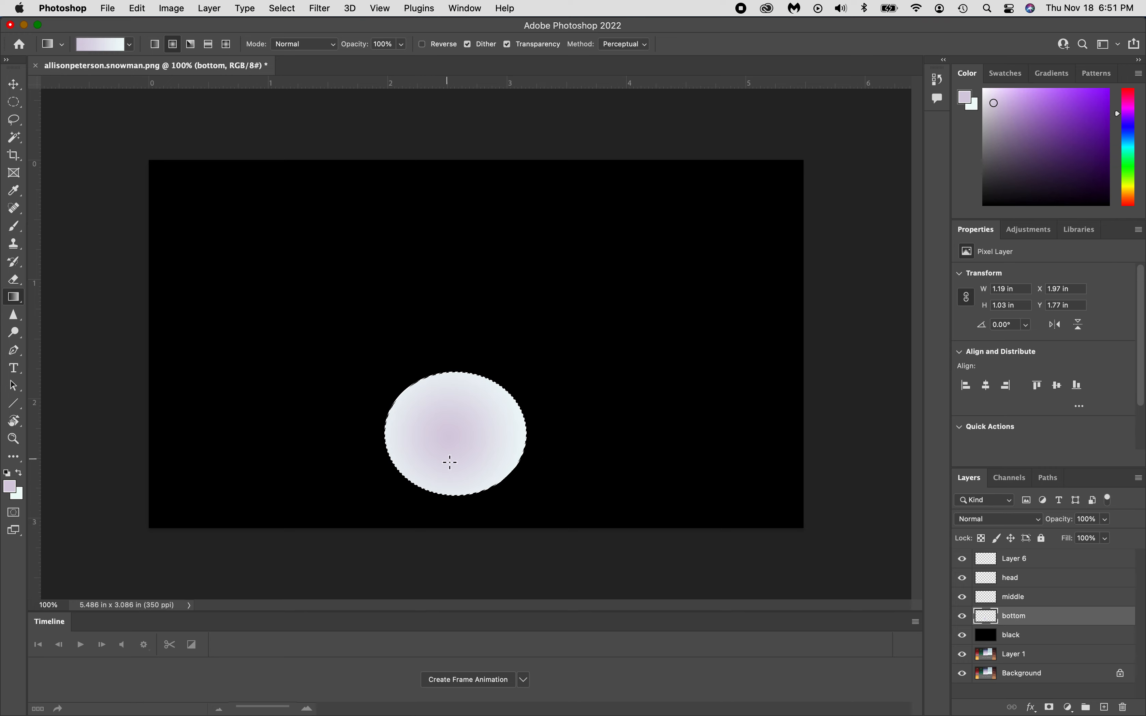
pyautogui.moveTo(448, 435); pyautogui.dragTo(365, 390)
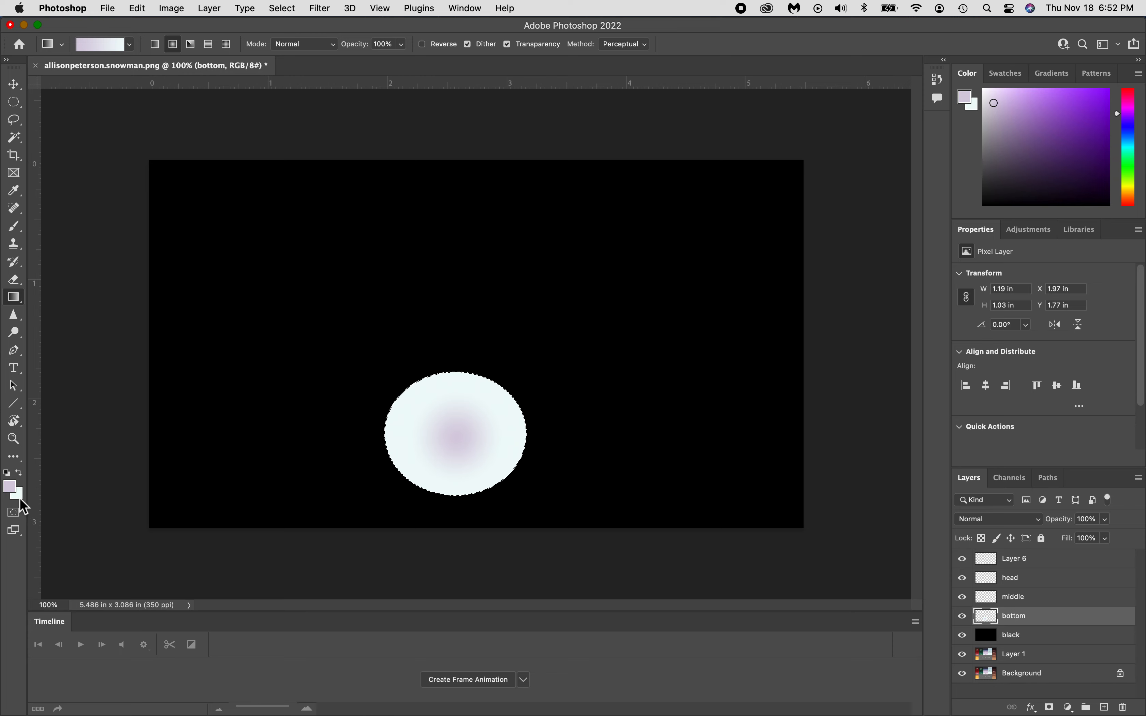
pyautogui.click(20, 473)
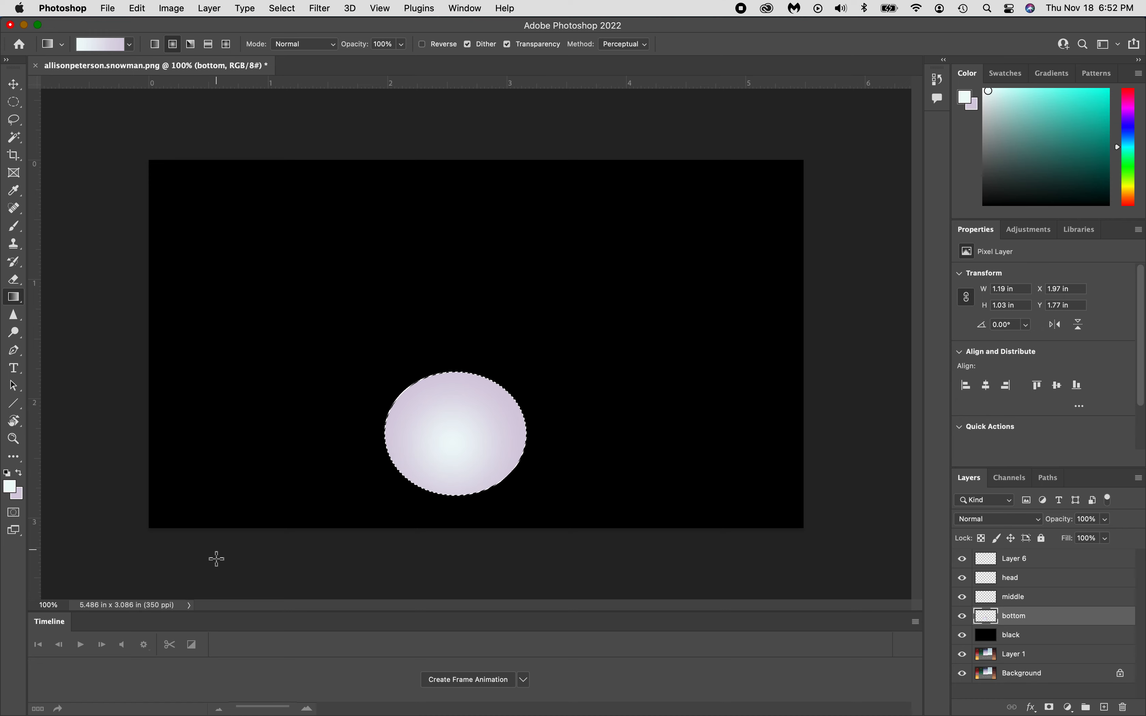
# Deselect the bottom ball with Select > Deselect and select the middle layer.
pyautogui.click(172, 8)
pyautogui.moveTo(224, 19)
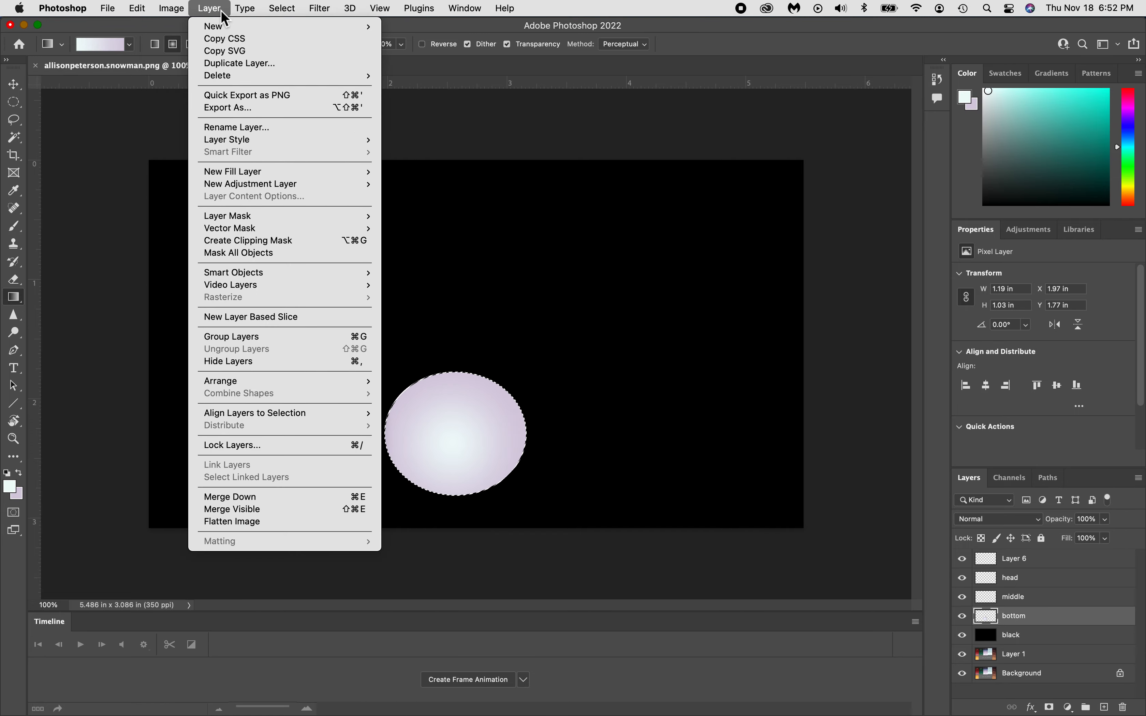
pyautogui.moveTo(149, 15)
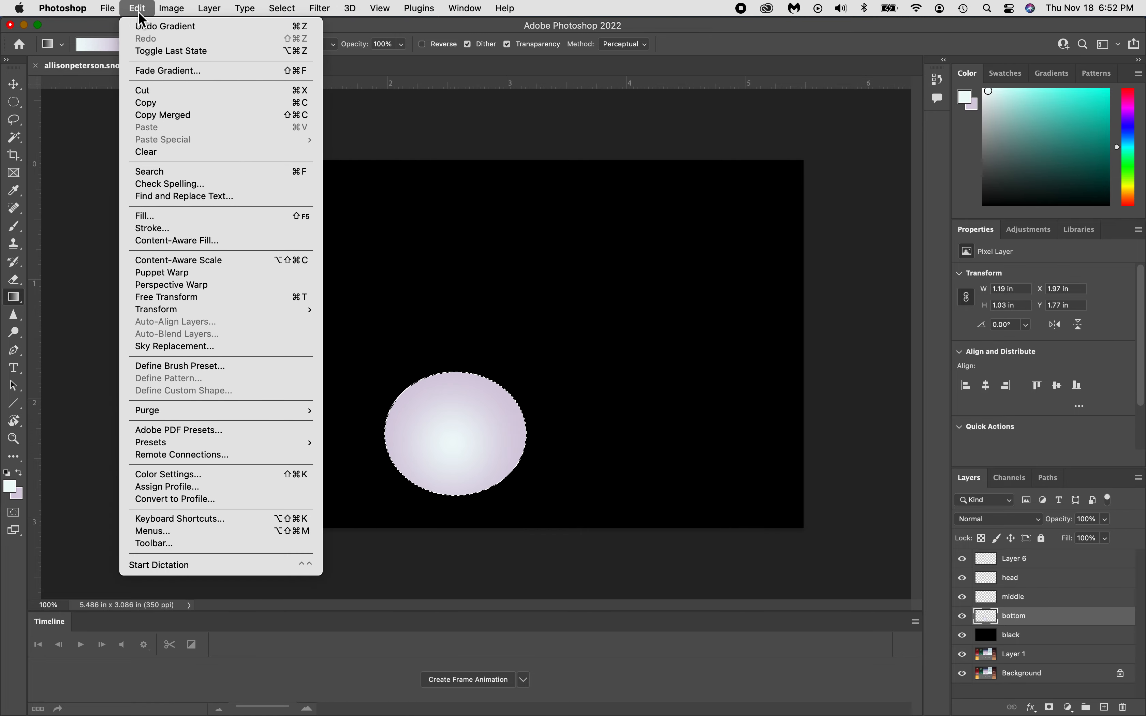
pyautogui.moveTo(287, 12)
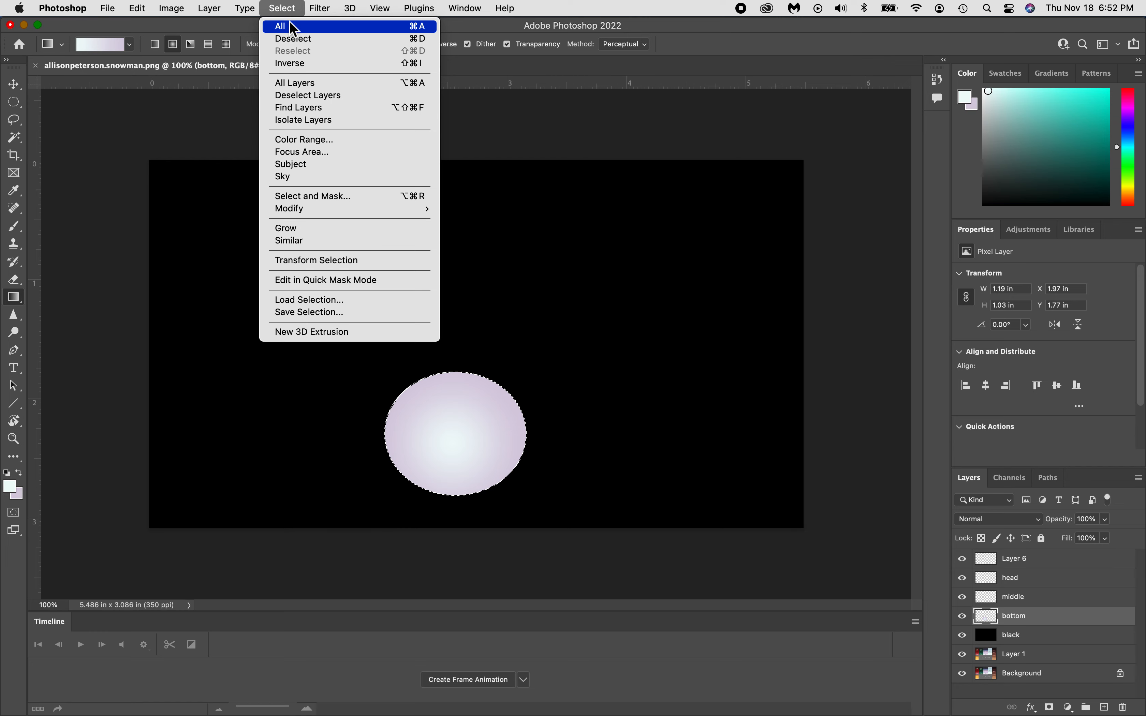
pyautogui.click(294, 39)
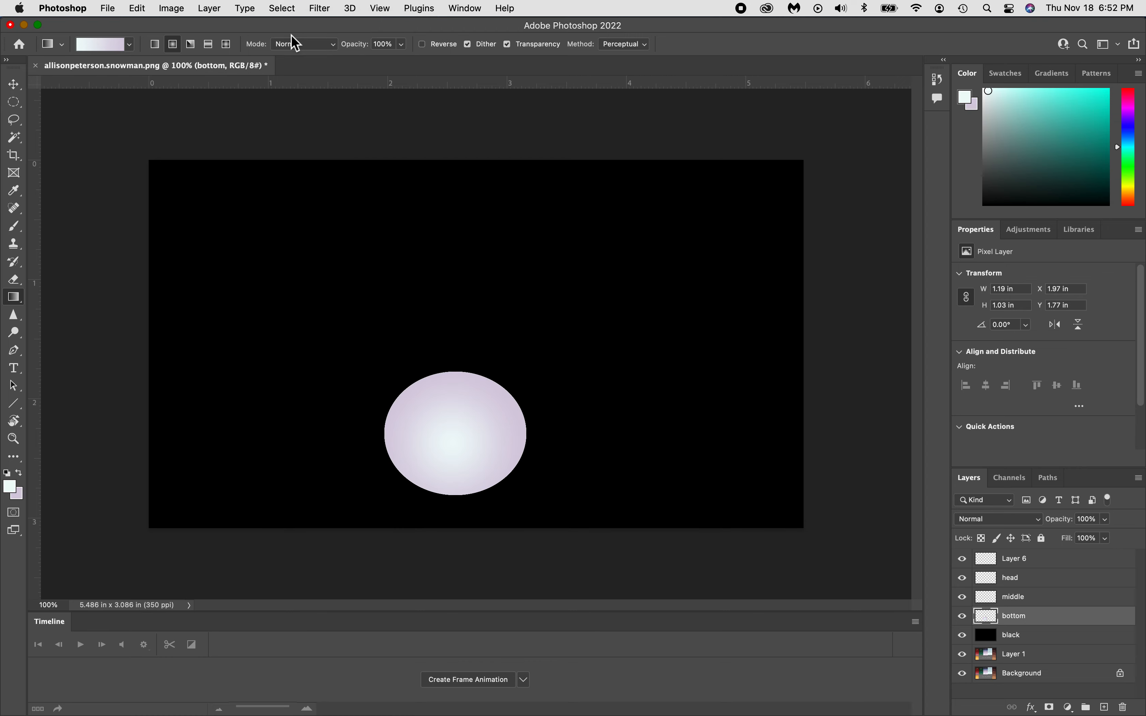
pyautogui.click(292, 10)
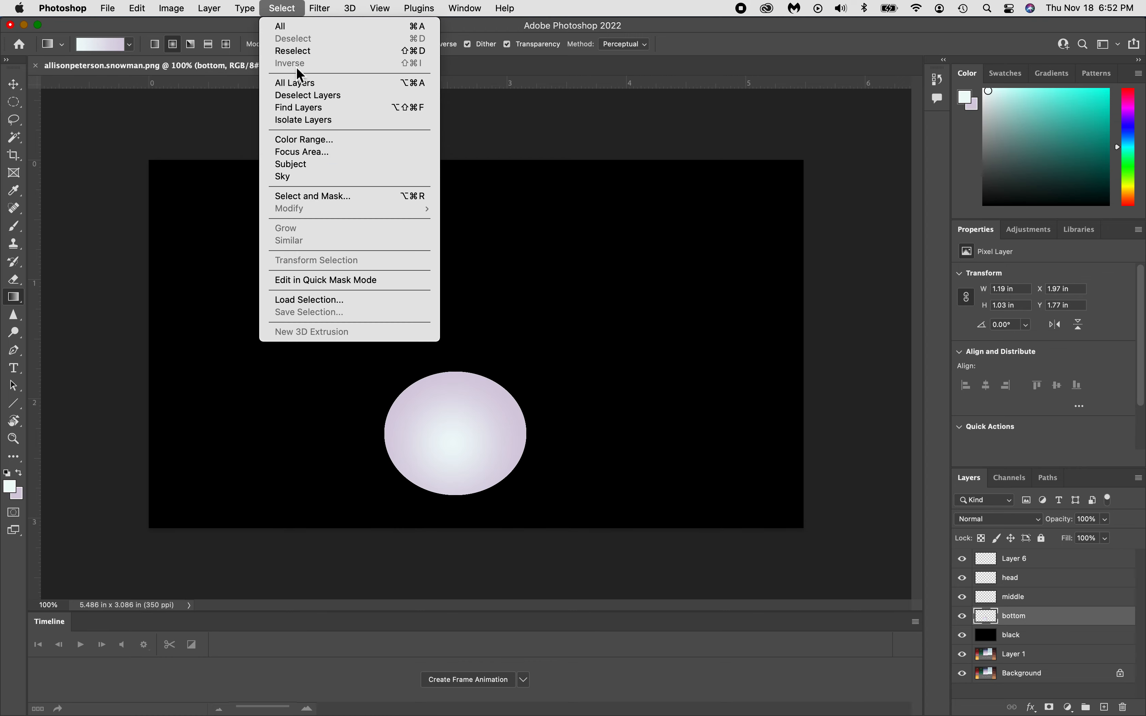
pyautogui.click(597, 428)
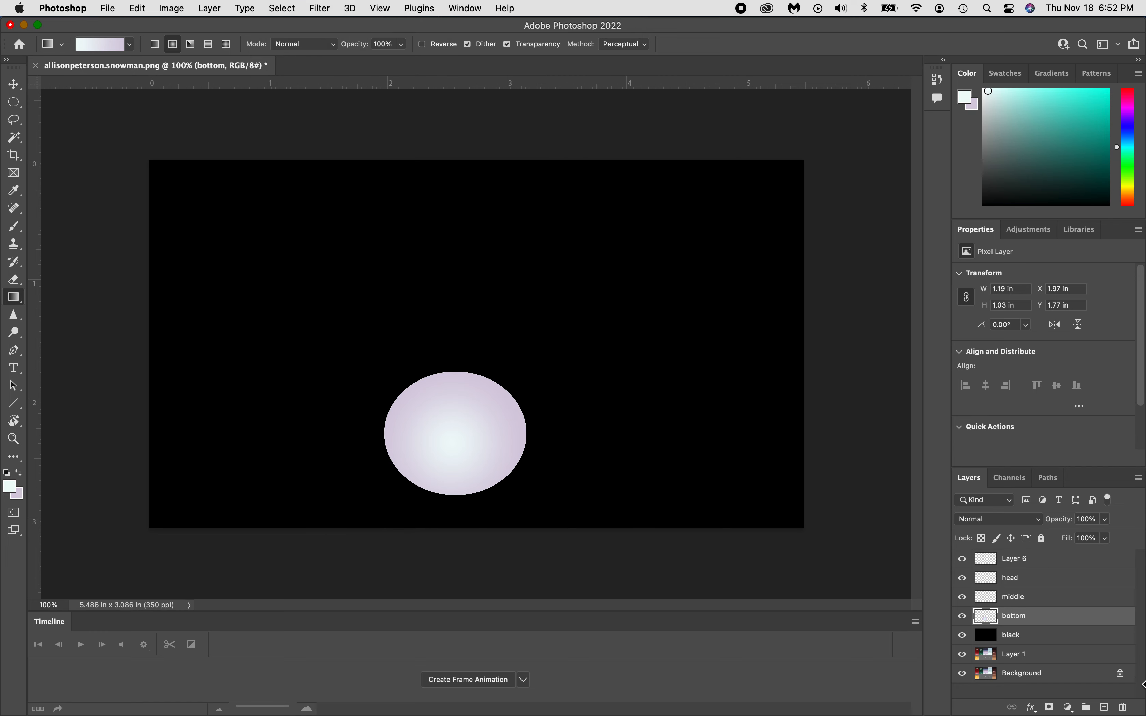
pyautogui.click(1023, 598)
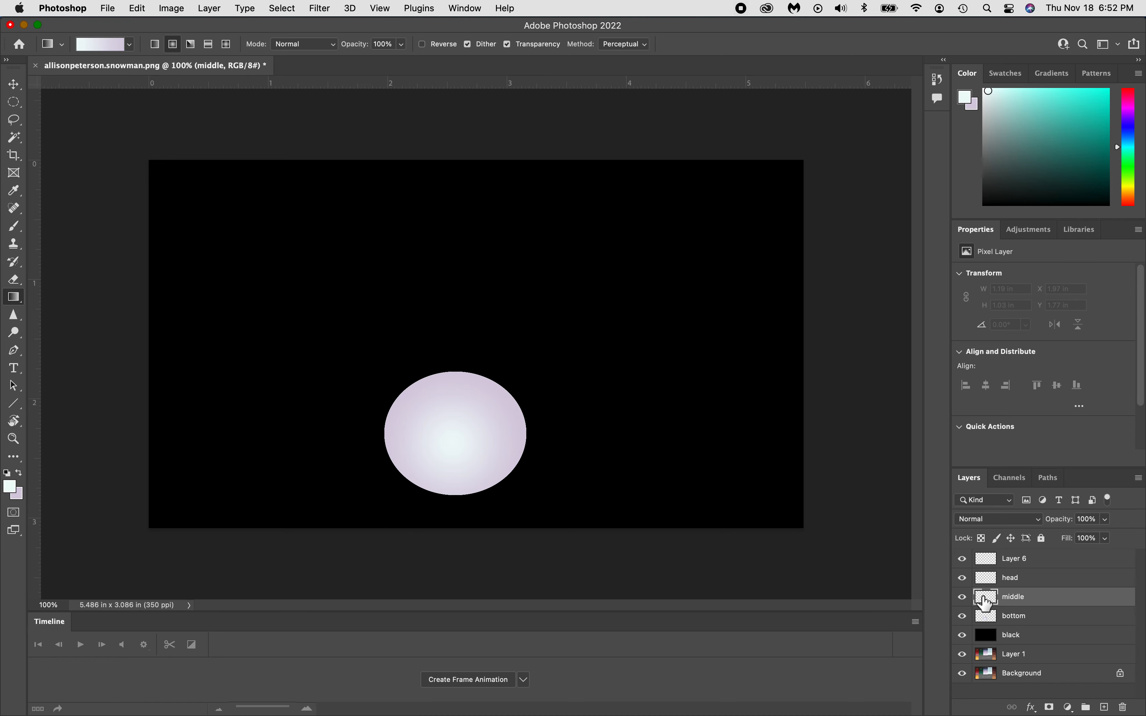
# Fill an oval above the bottom ball with a radial gradient, then select the head layer.
pyautogui.click(13, 102)
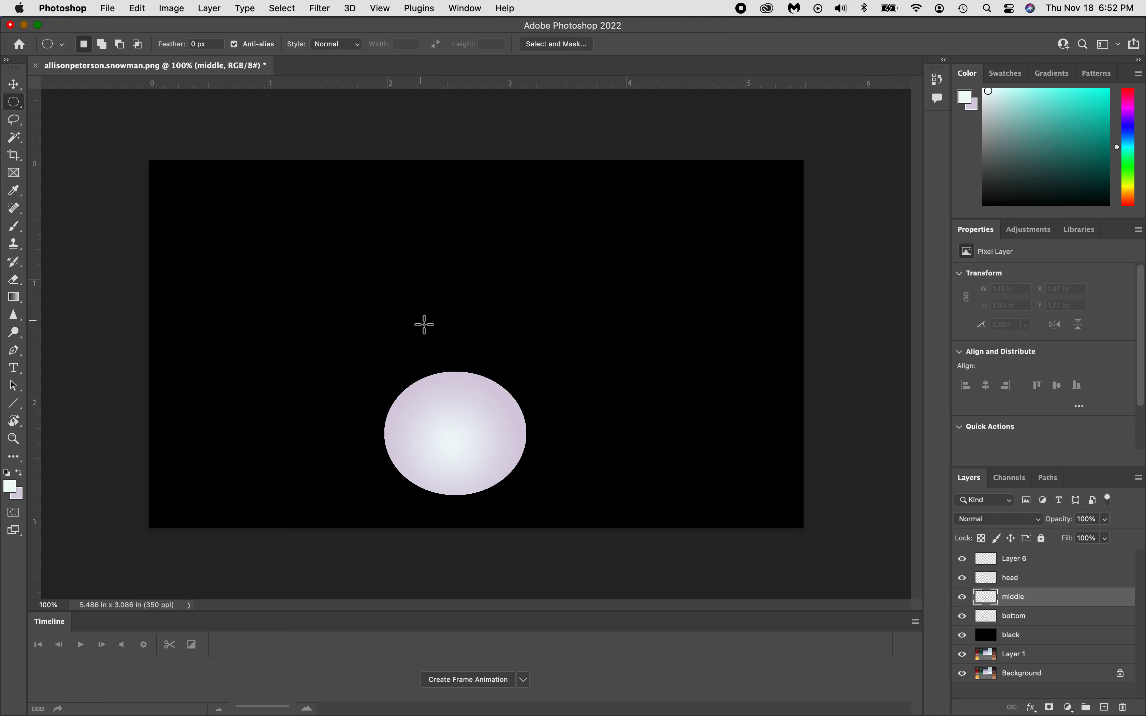
pyautogui.moveTo(420, 324); pyautogui.dragTo(521, 403)
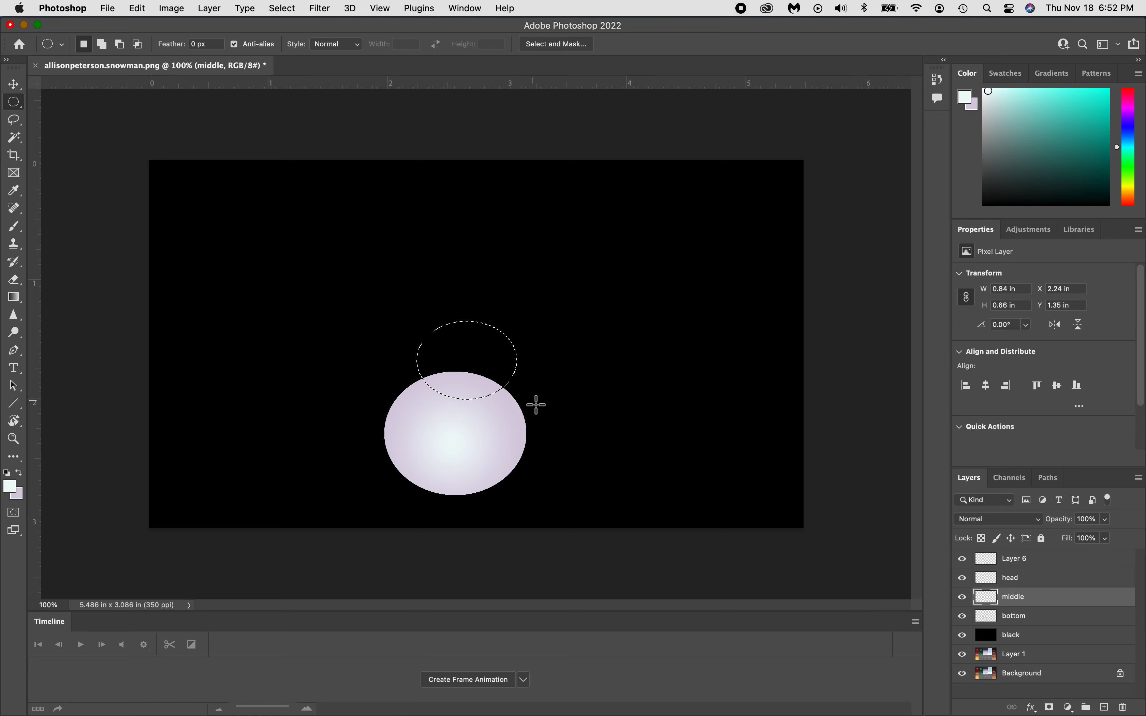
pyautogui.click(20, 300)
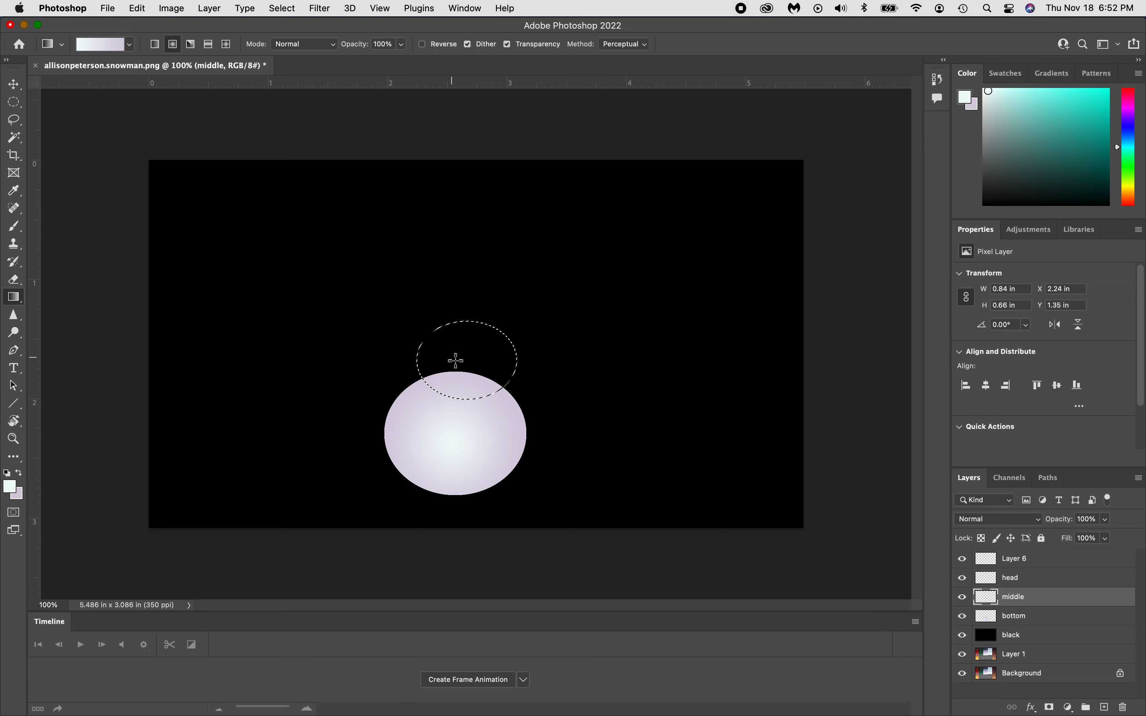
pyautogui.moveTo(457, 358); pyautogui.dragTo(503, 372)
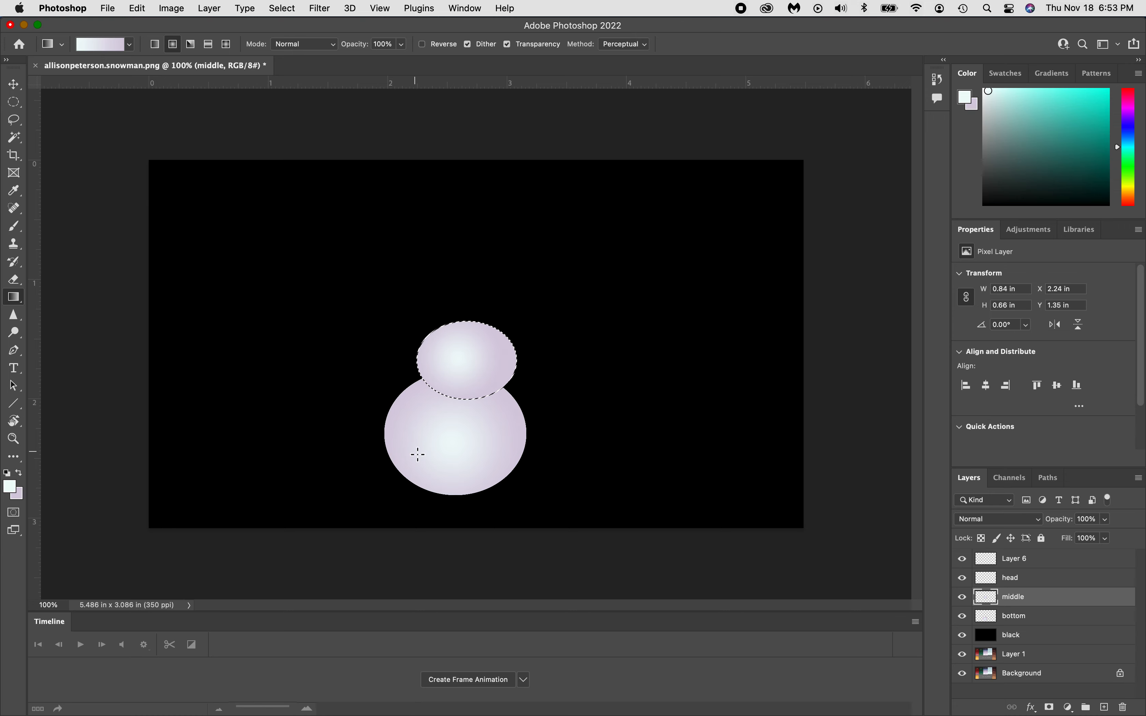
pyautogui.press('super+d')
pyautogui.click(1009, 581)
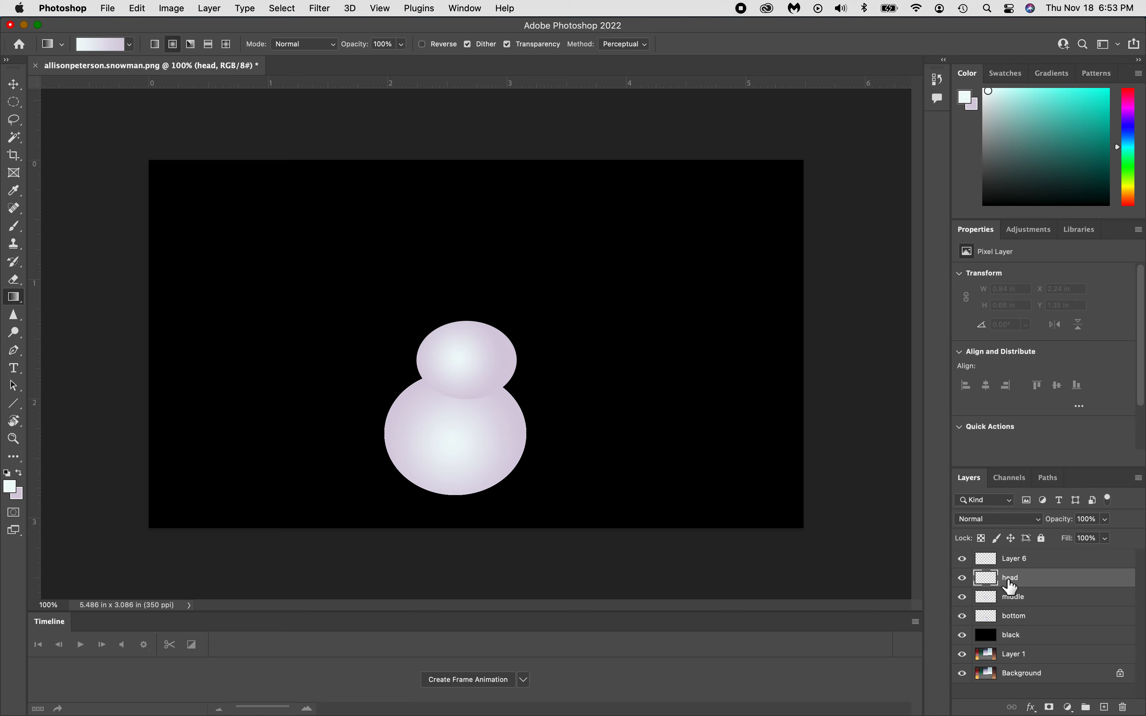
# Fill a small circle on the head layer with a radial gradient for the head.
pyautogui.click(13, 102)
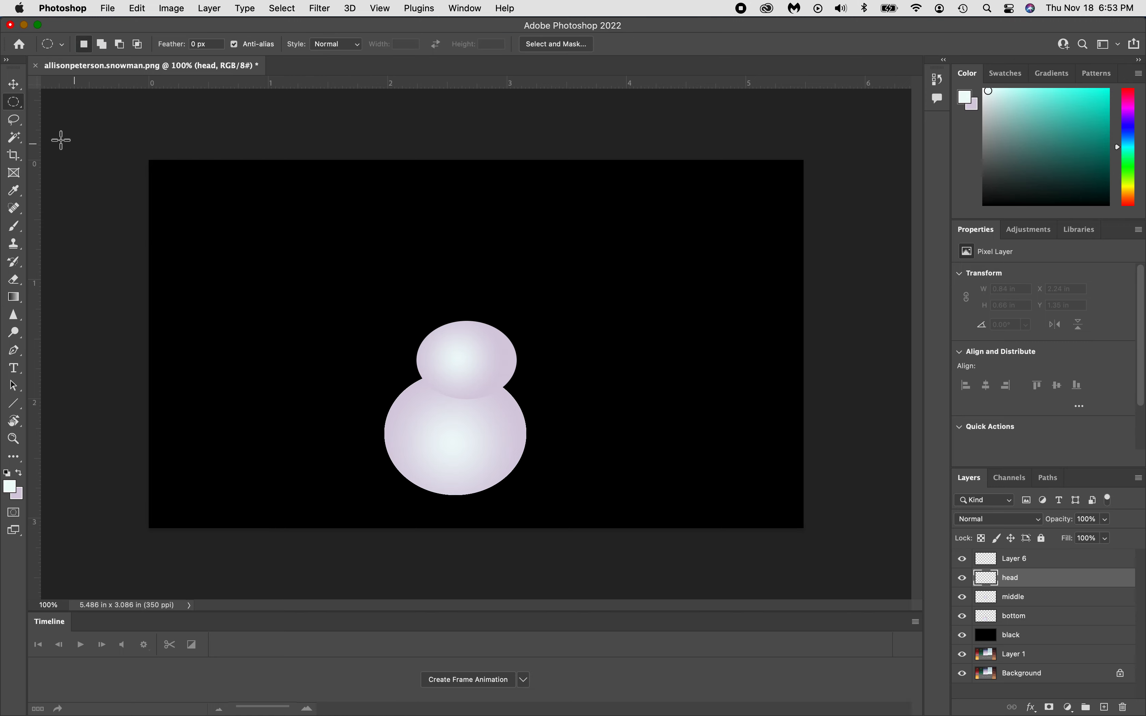
pyautogui.click(16, 104)
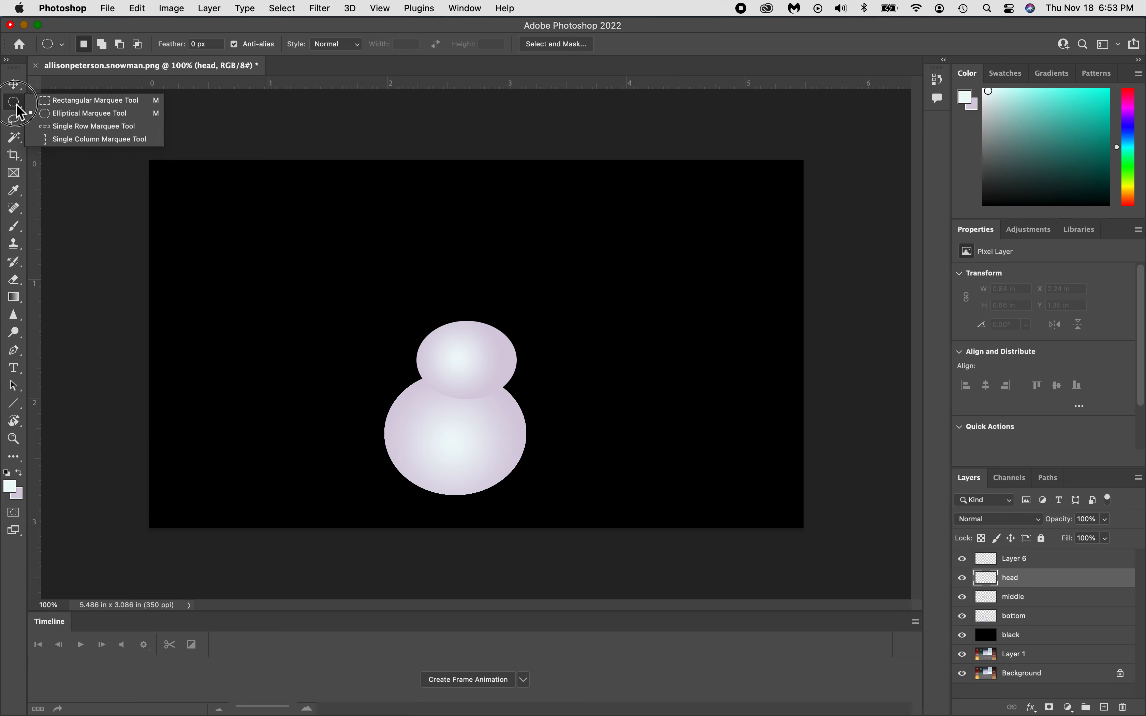
pyautogui.moveTo(463, 288); pyautogui.dragTo(525, 345)
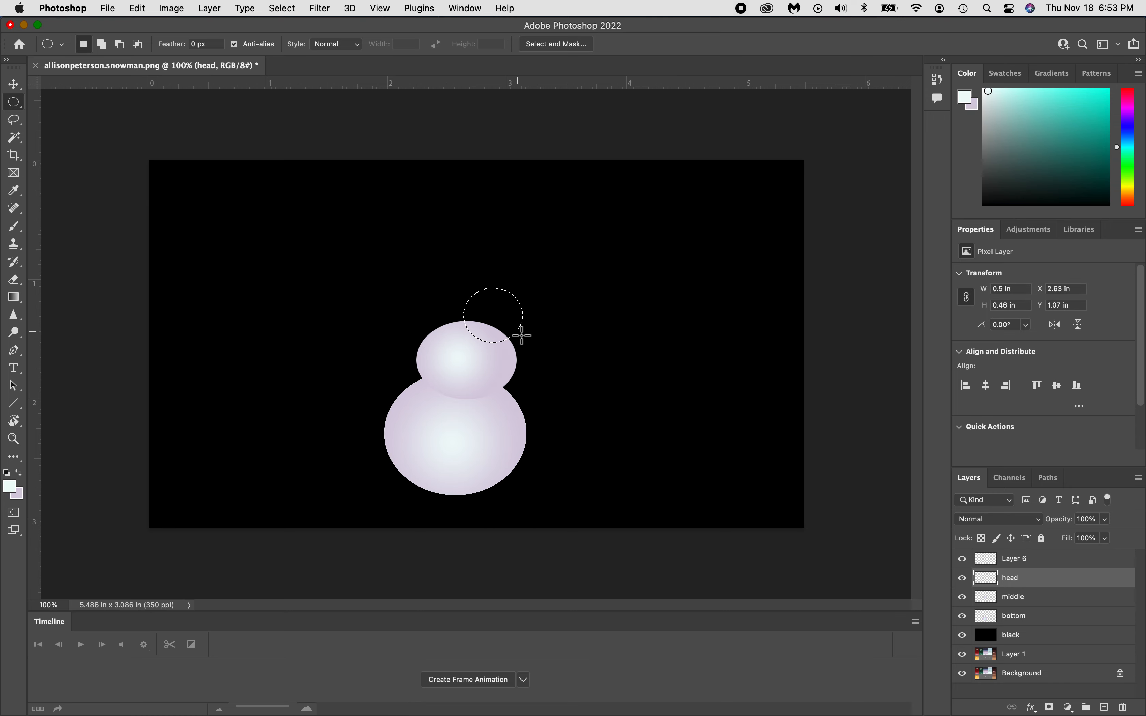
pyautogui.click(14, 297)
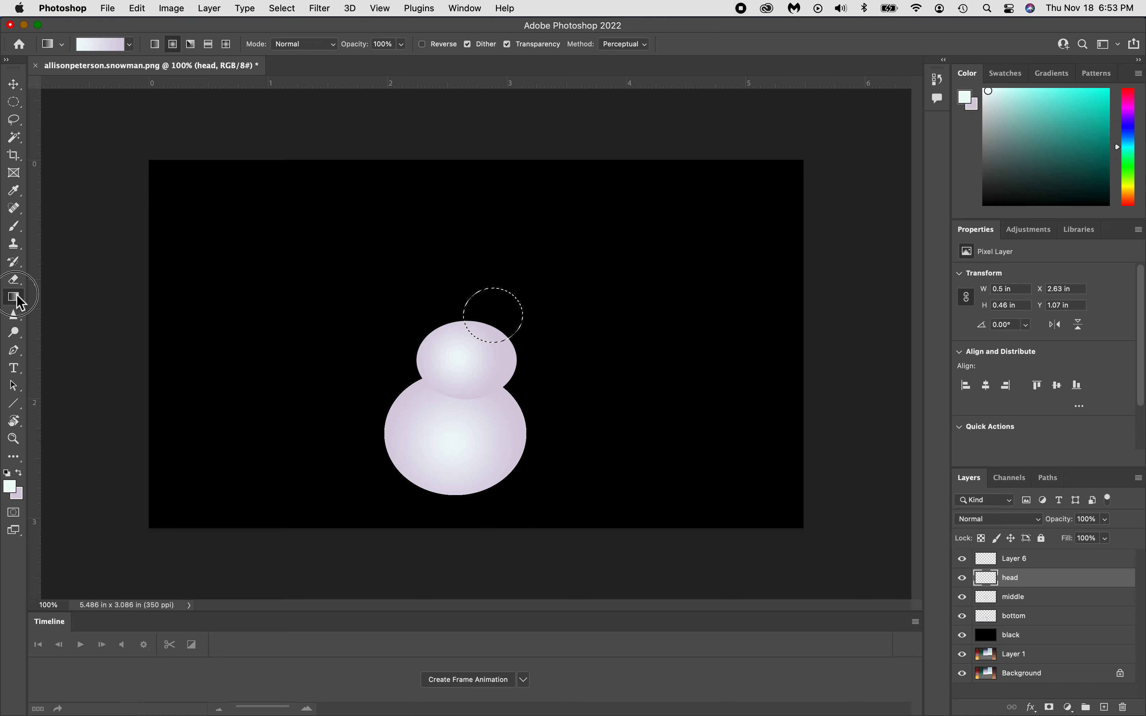
pyautogui.click(498, 319)
pyautogui.moveTo(497, 319); pyautogui.dragTo(513, 322)
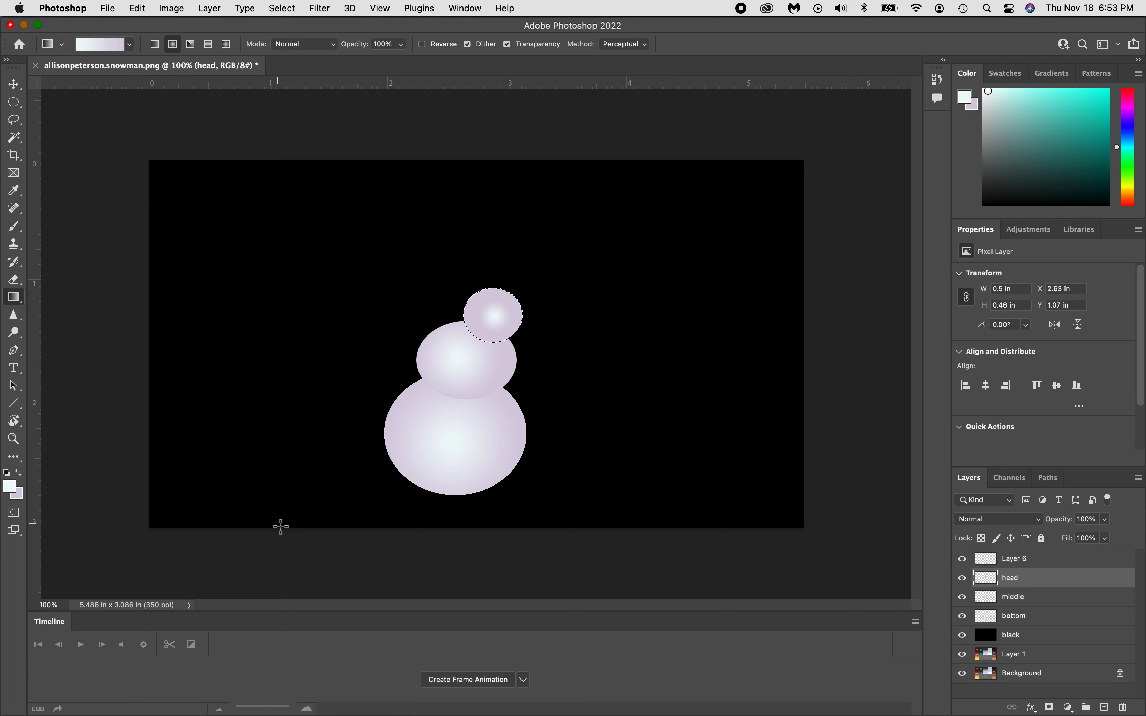
pyautogui.press('super+d')
# Move the middle and head balls left so all three balls stack centred.
pyautogui.click(13, 84)
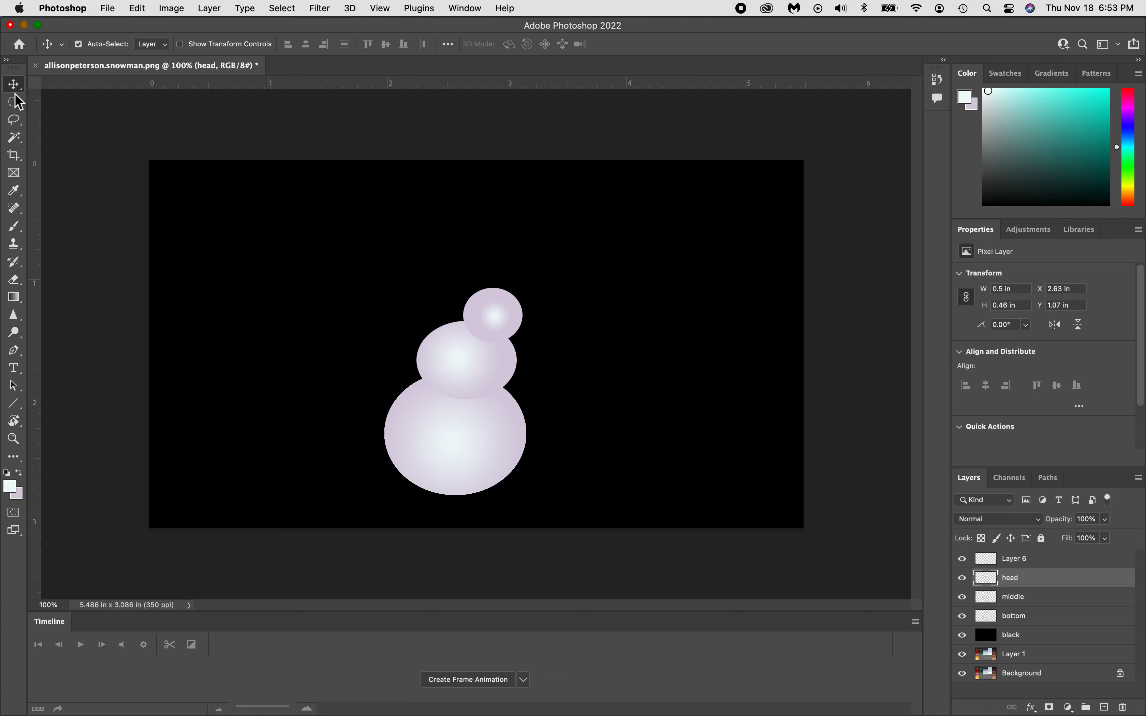
pyautogui.moveTo(493, 307); pyautogui.dragTo(471, 305)
pyautogui.moveTo(486, 374); pyautogui.dragTo(479, 374)
pyautogui.moveTo(477, 303); pyautogui.dragTo(468, 302)
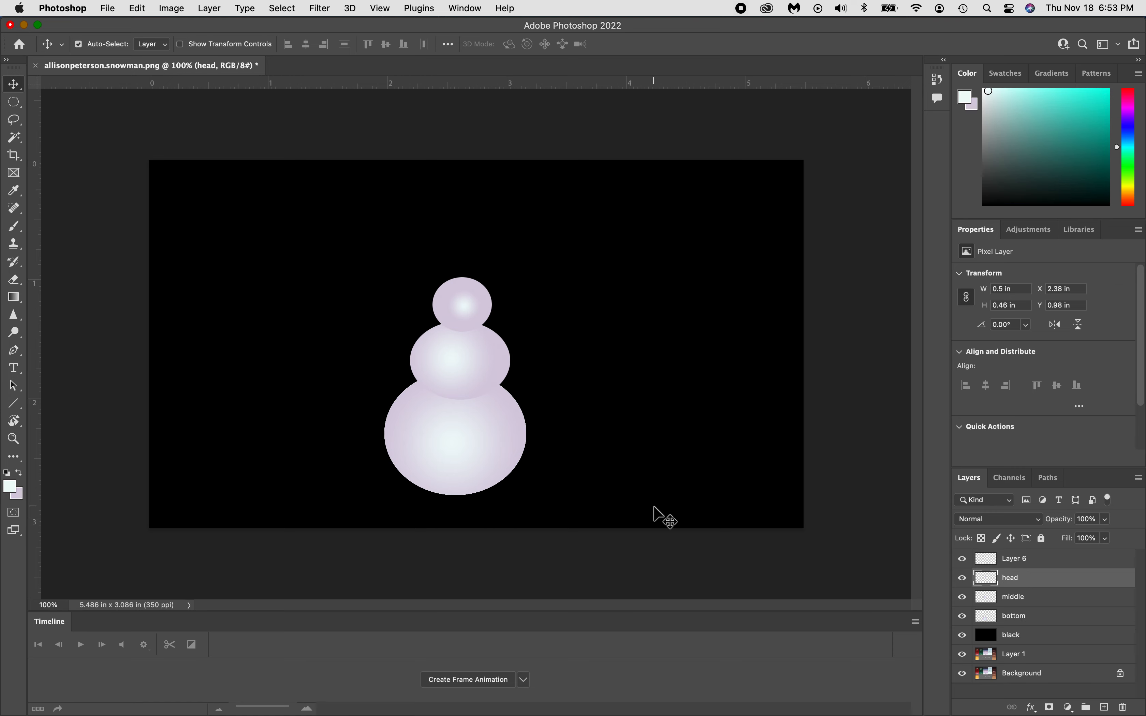